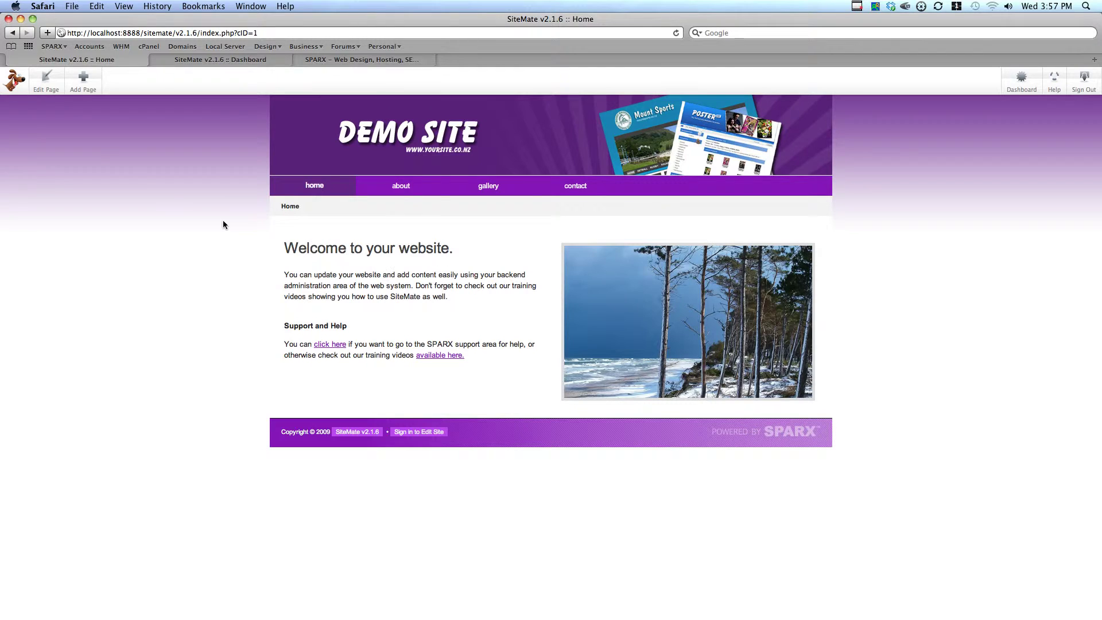
Put the home page into edit mode and review its list of page versions
click(39, 97)
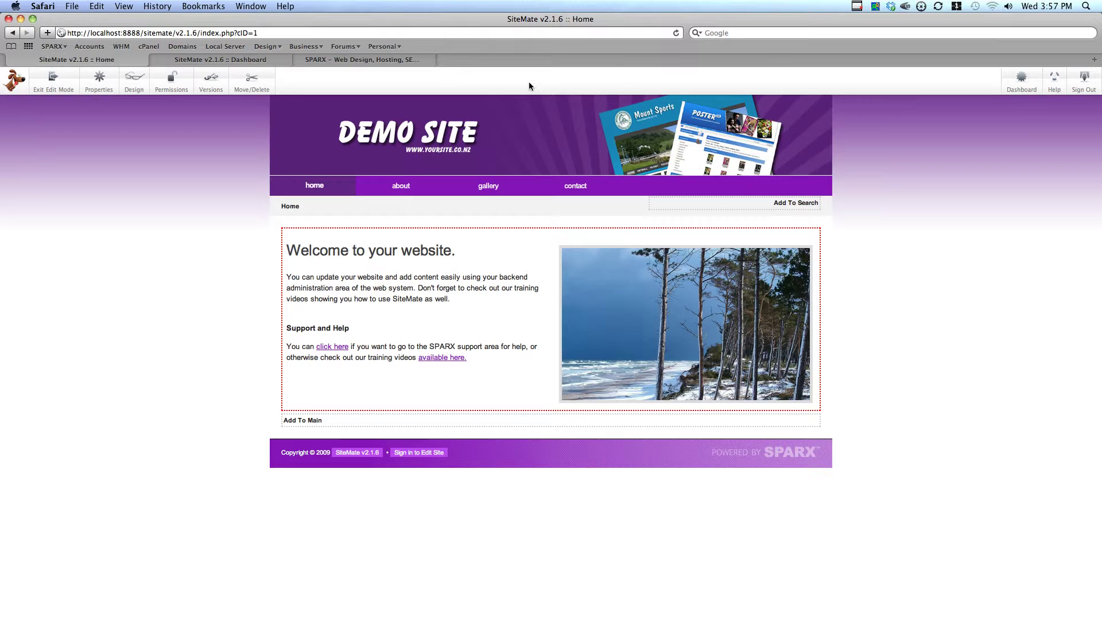
click(224, 88)
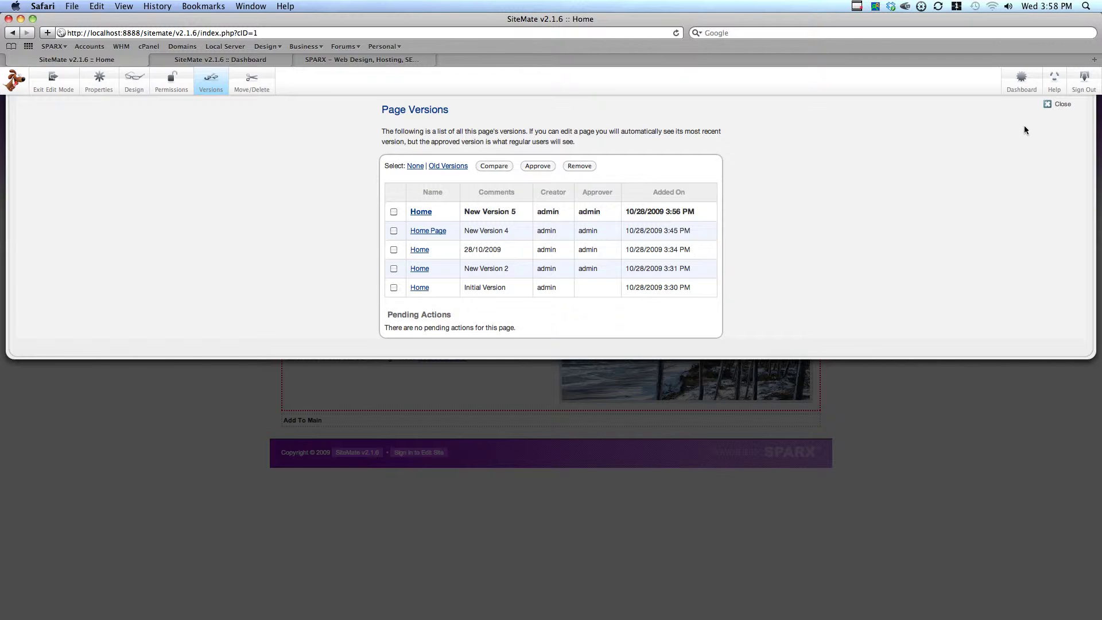
click(1057, 110)
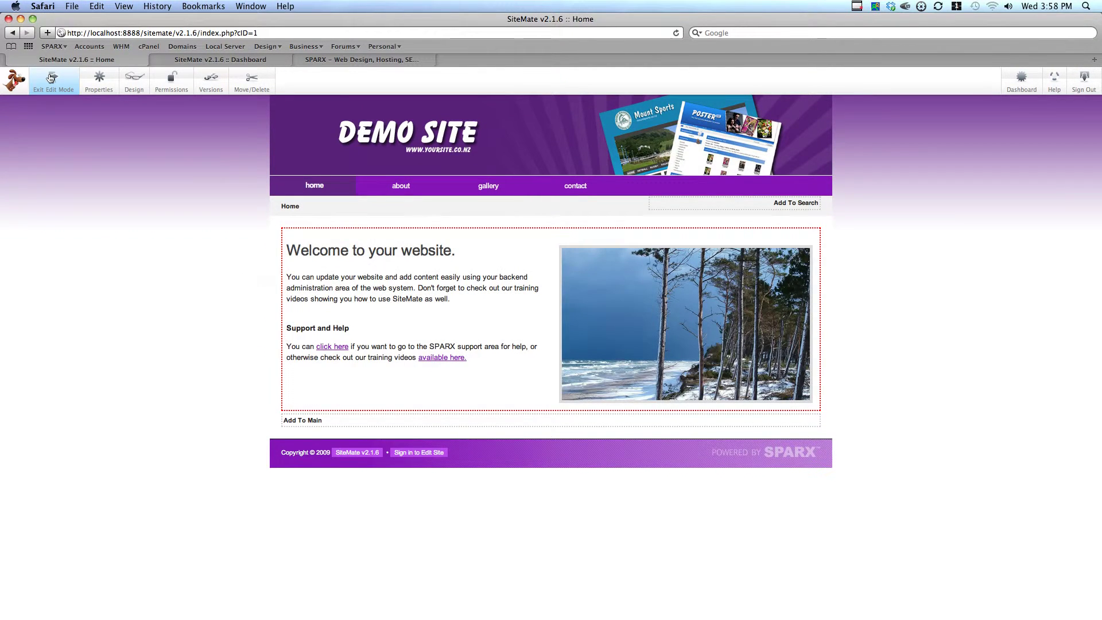
Publish the home page edits with the version comment "28/10/2009 - We have updated the homepage to be cleaner and easier to understand."
click(53, 81)
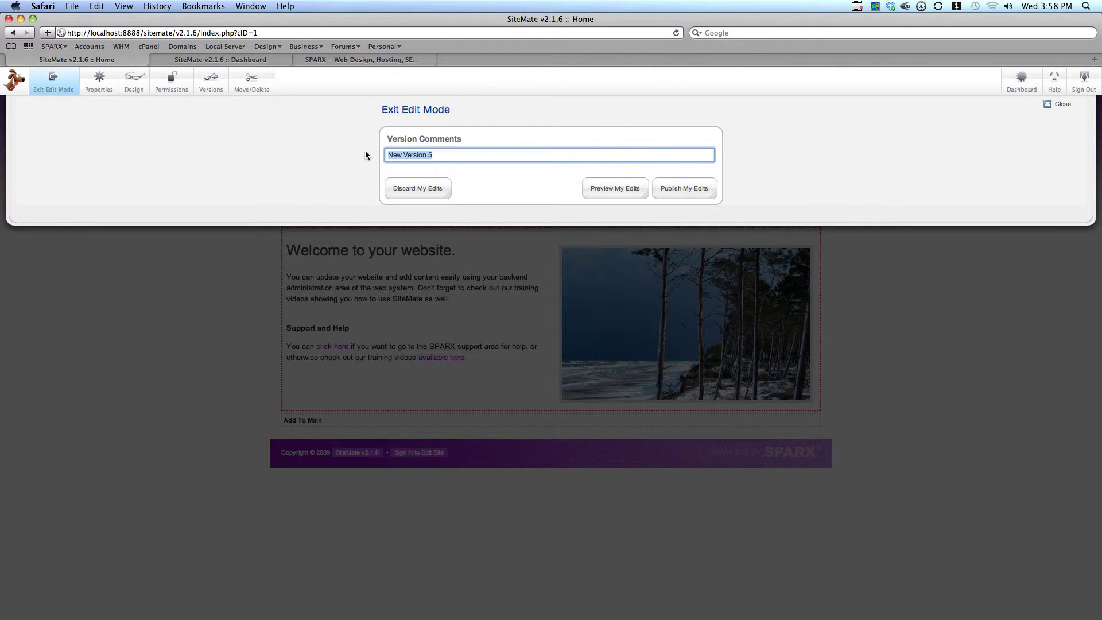
text(28/)
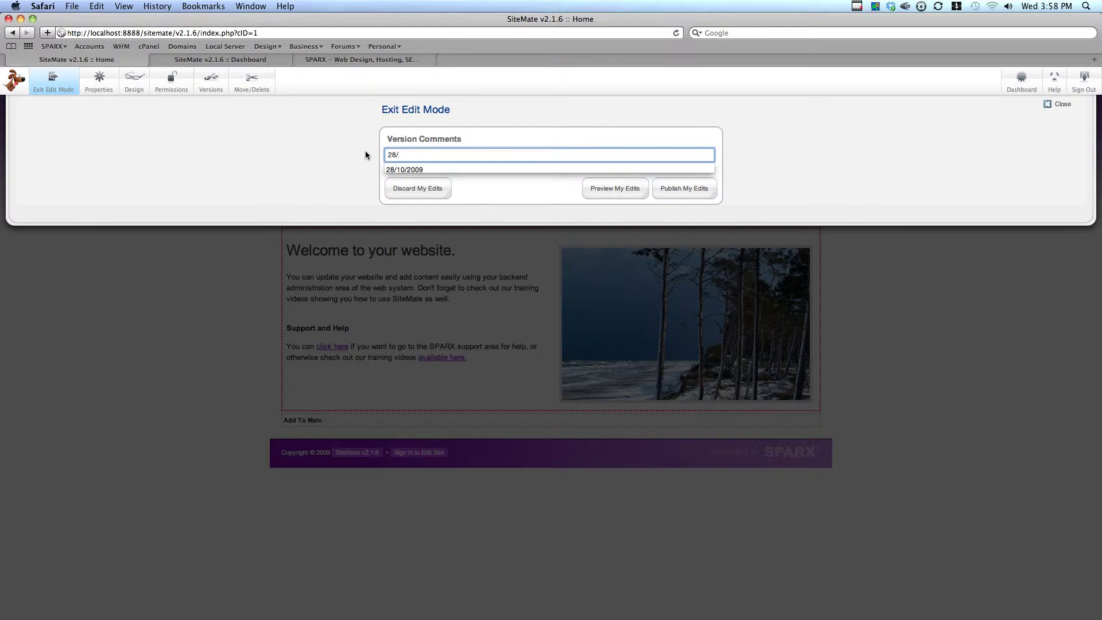
text(10/2009)
click(587, 123)
click(488, 159)
text(- We hav)
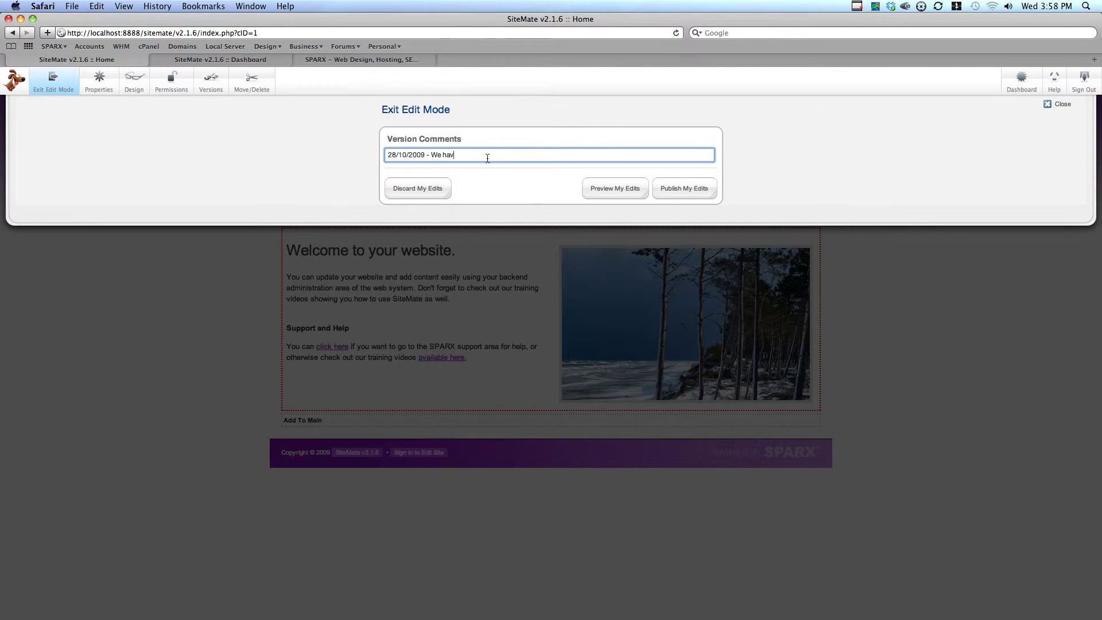
text(e updated the homepage to be cleaner and easier to understand.)
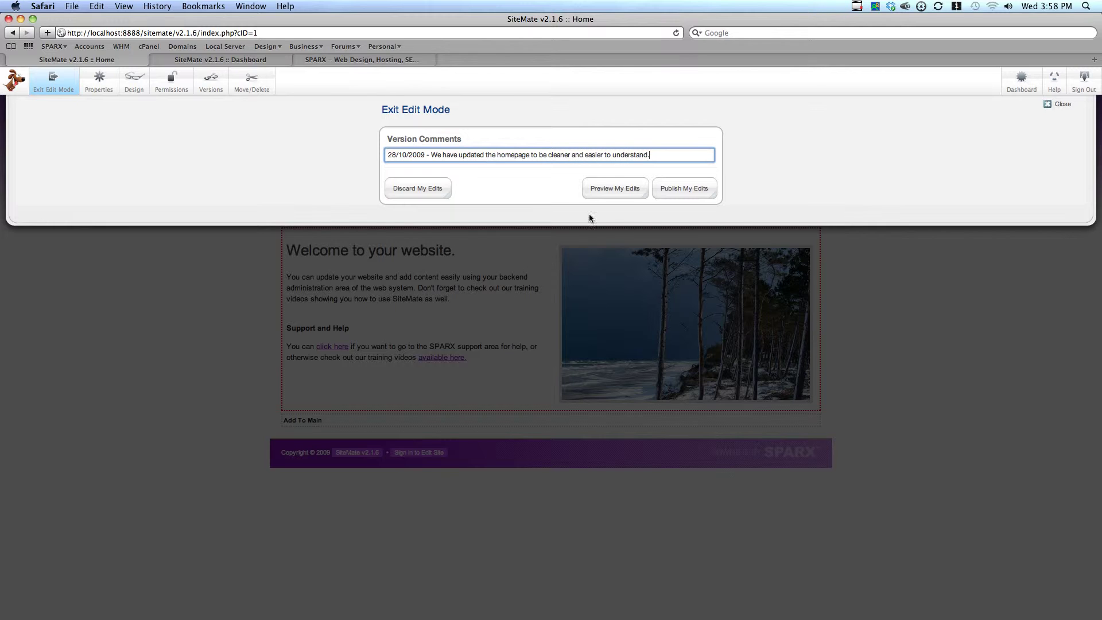
click(712, 185)
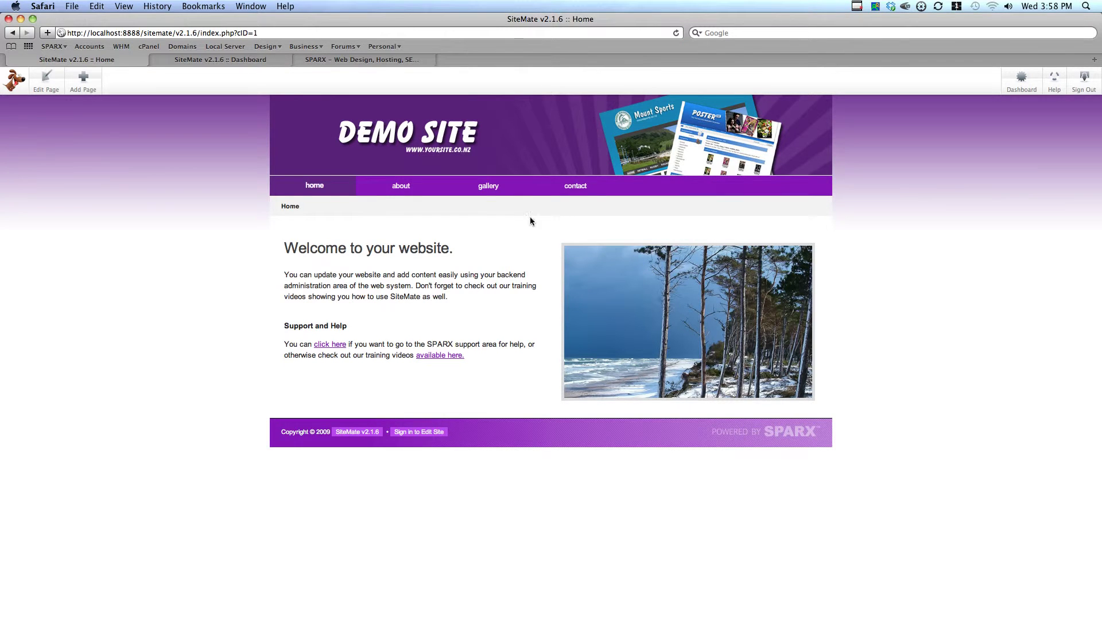
Reopen the home page's version list in edit mode and preview the Initial Version
click(48, 84)
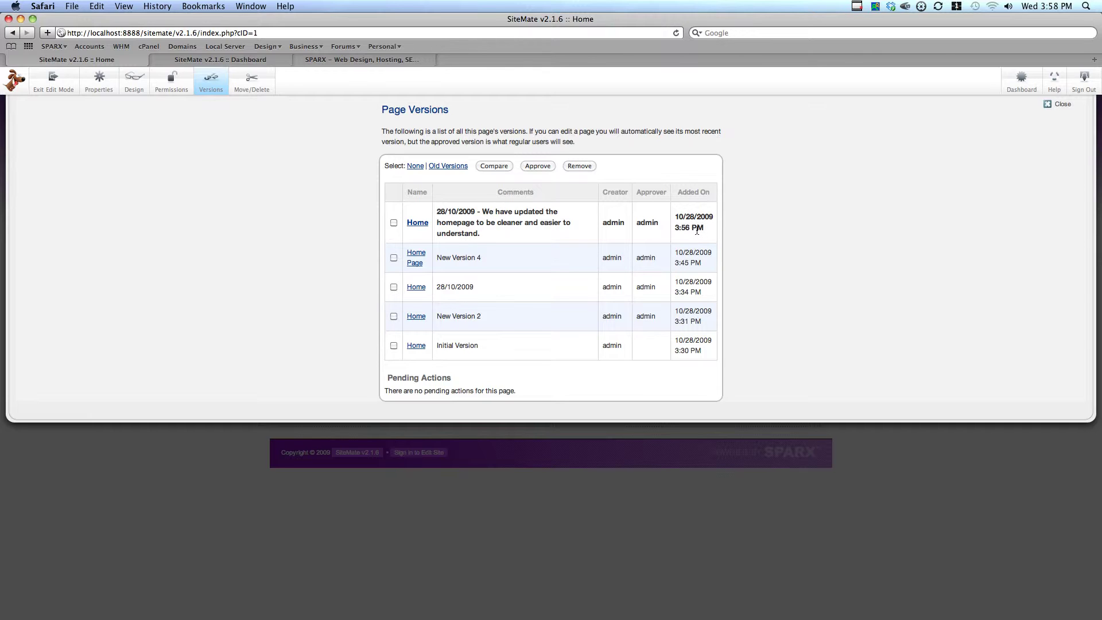
drag(476, 212, 432, 213)
click(431, 213)
click(394, 258)
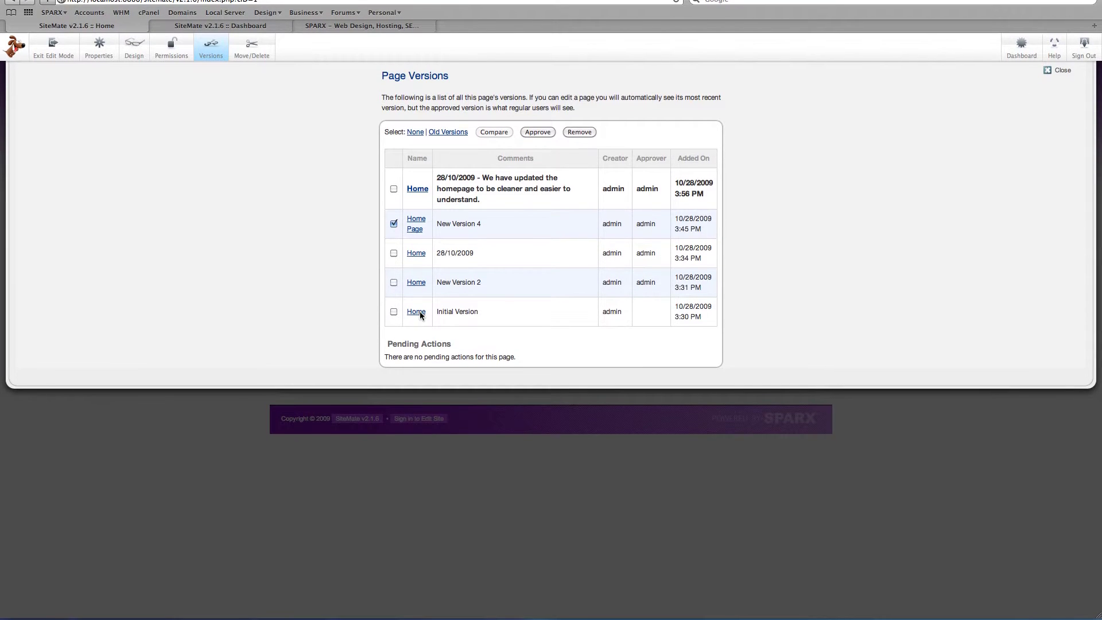
click(417, 311)
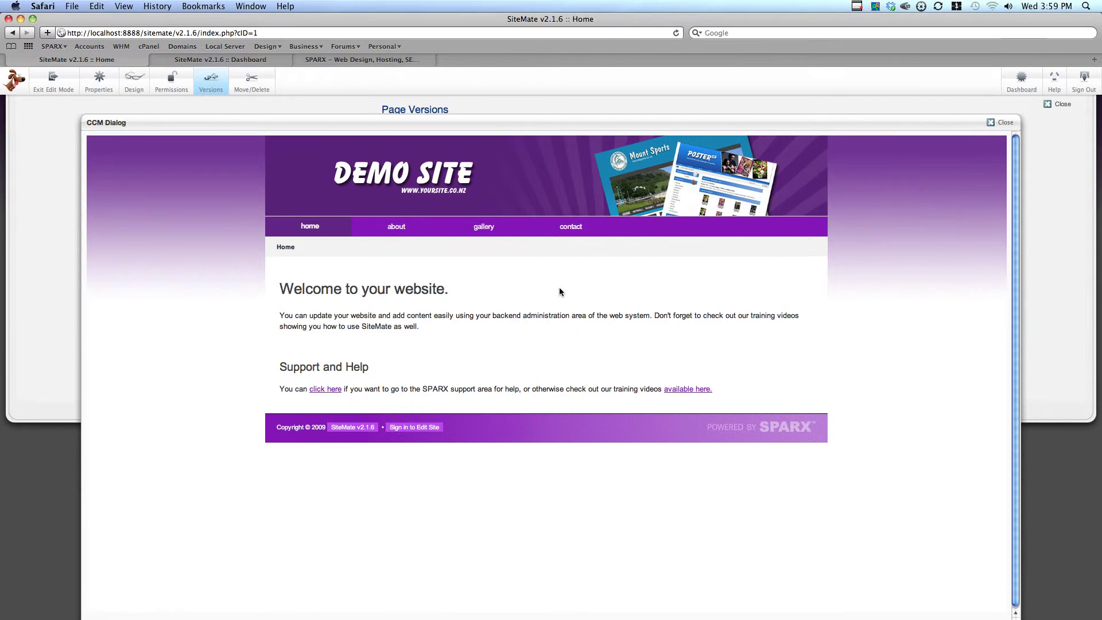
click(998, 124)
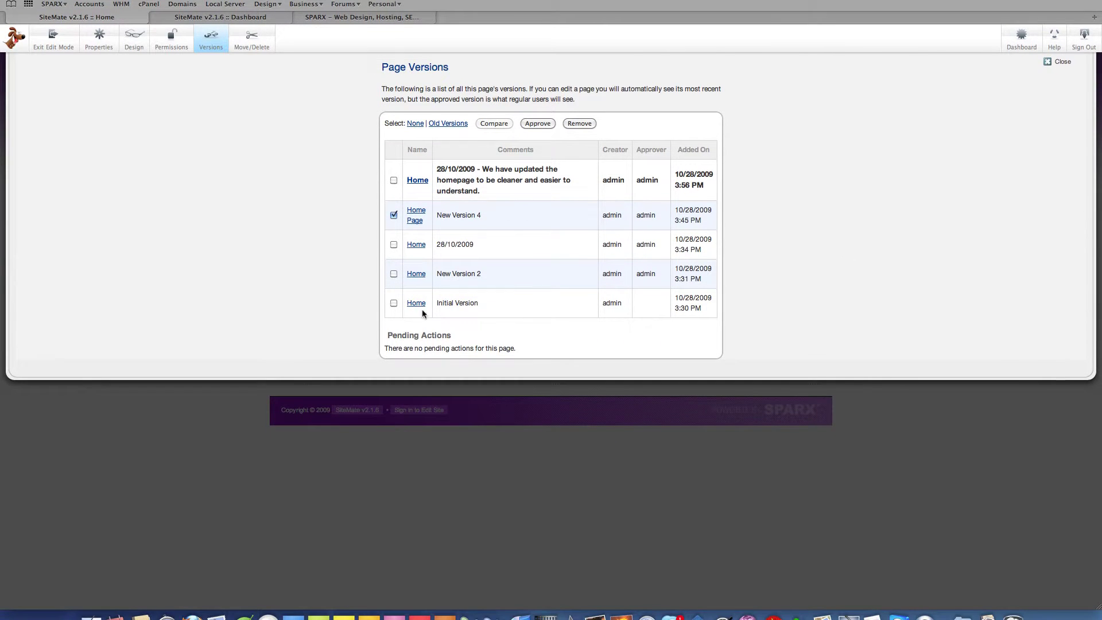
click(416, 307)
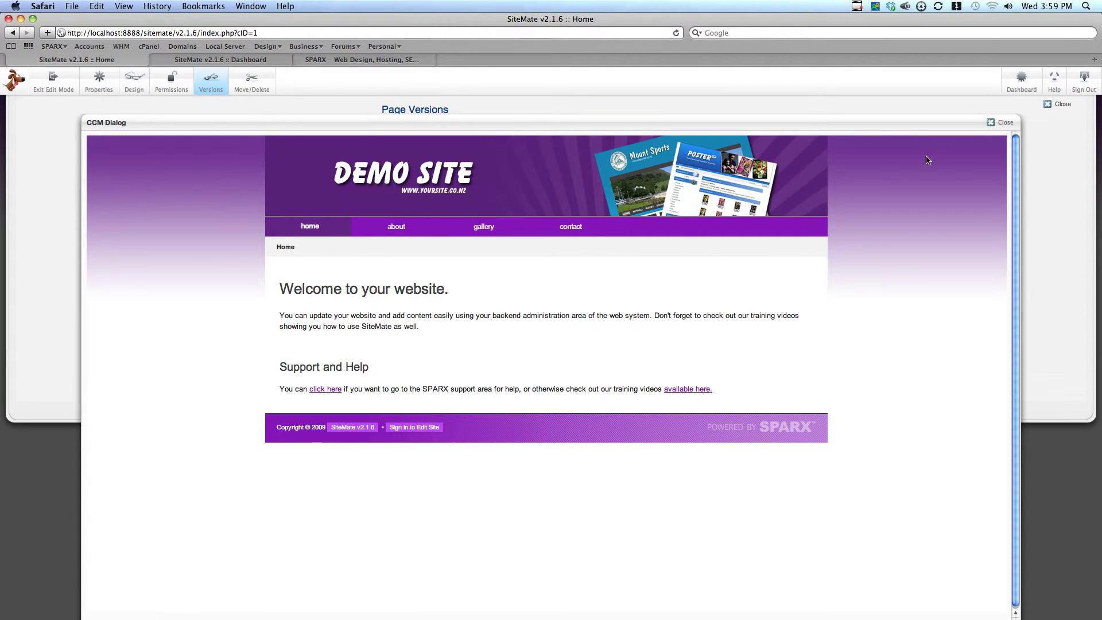
click(1000, 124)
Preview the latest home page version, New Version 4 and the 28/10/2009 version, leaving no version selected
click(421, 224)
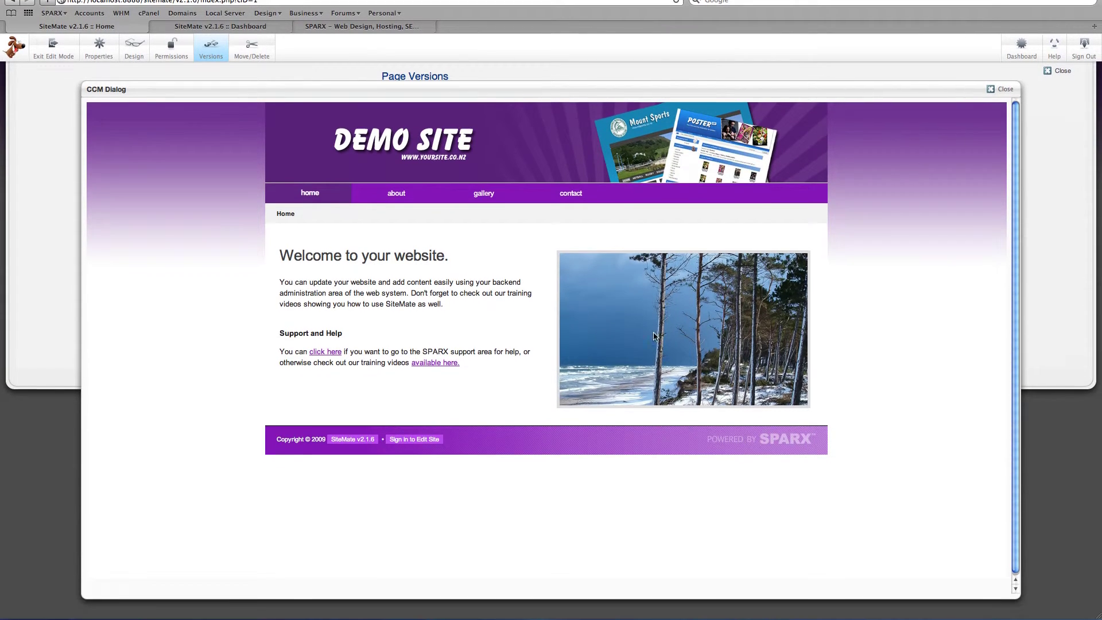
key(Escape)
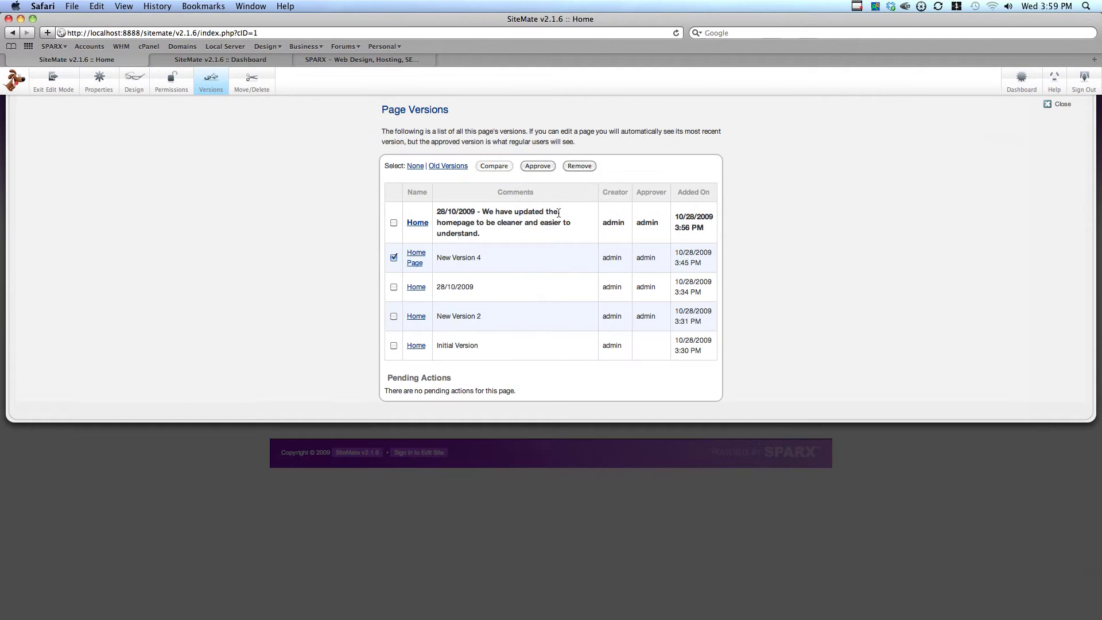
click(418, 254)
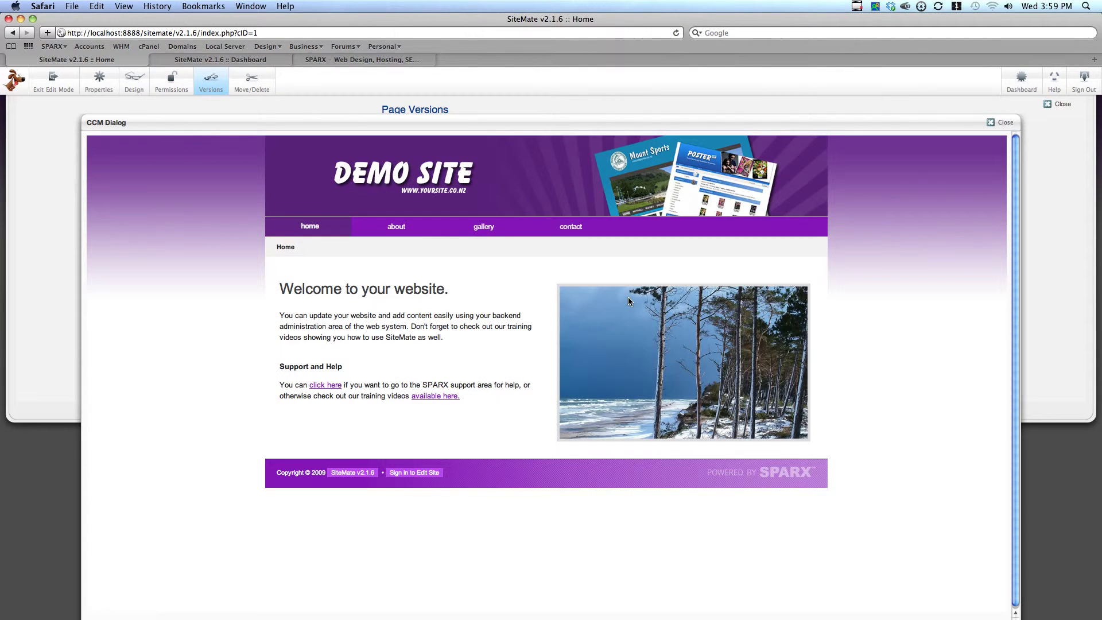
click(1001, 122)
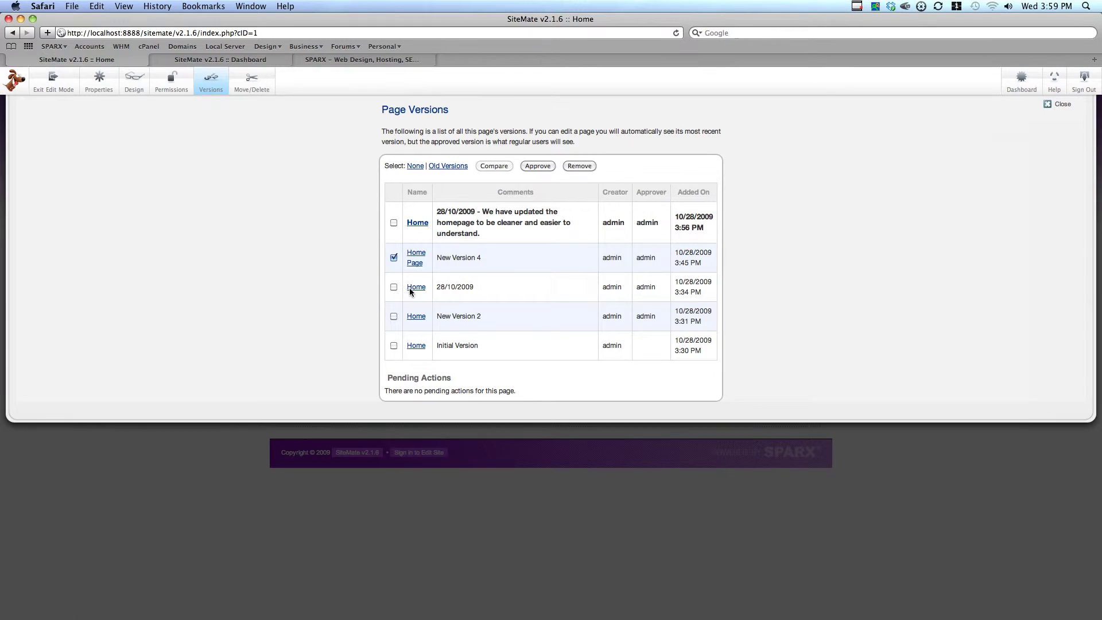
click(410, 288)
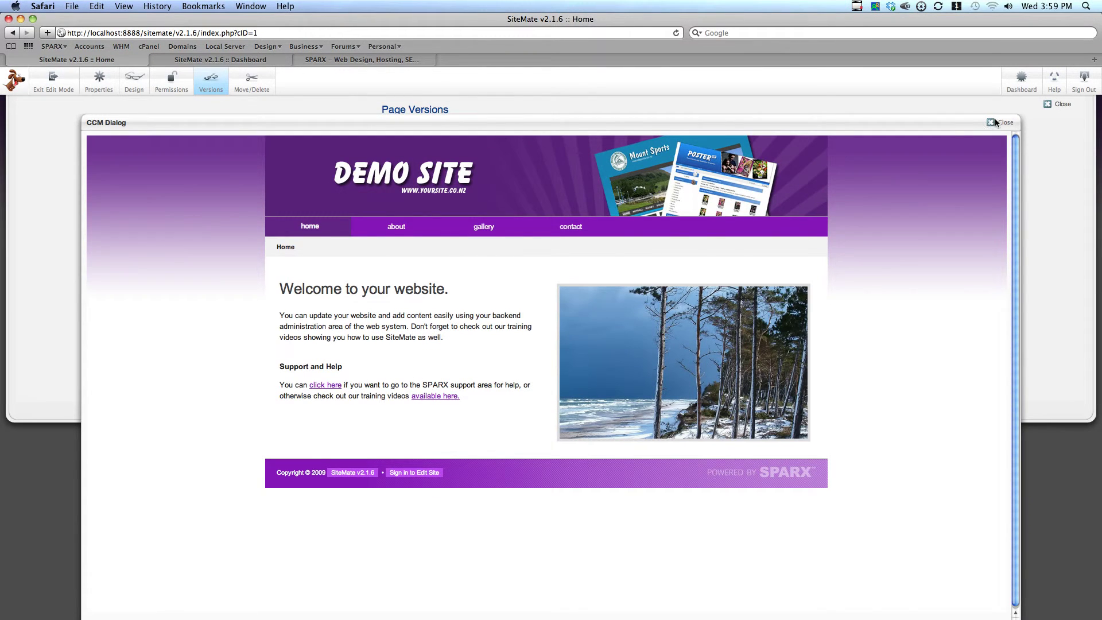
click(997, 123)
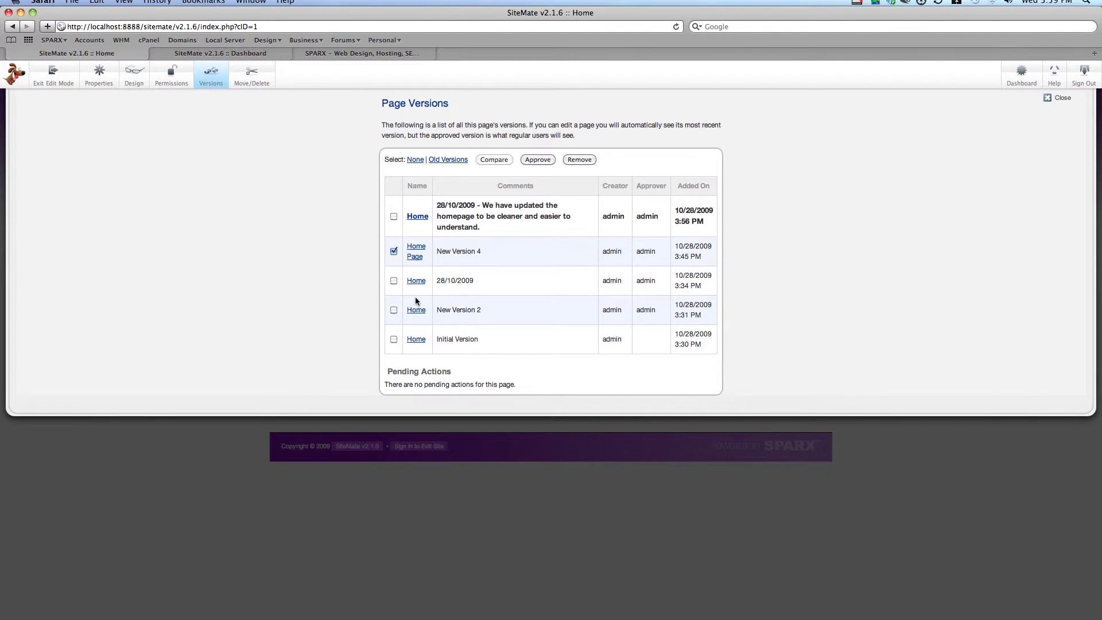
click(394, 257)
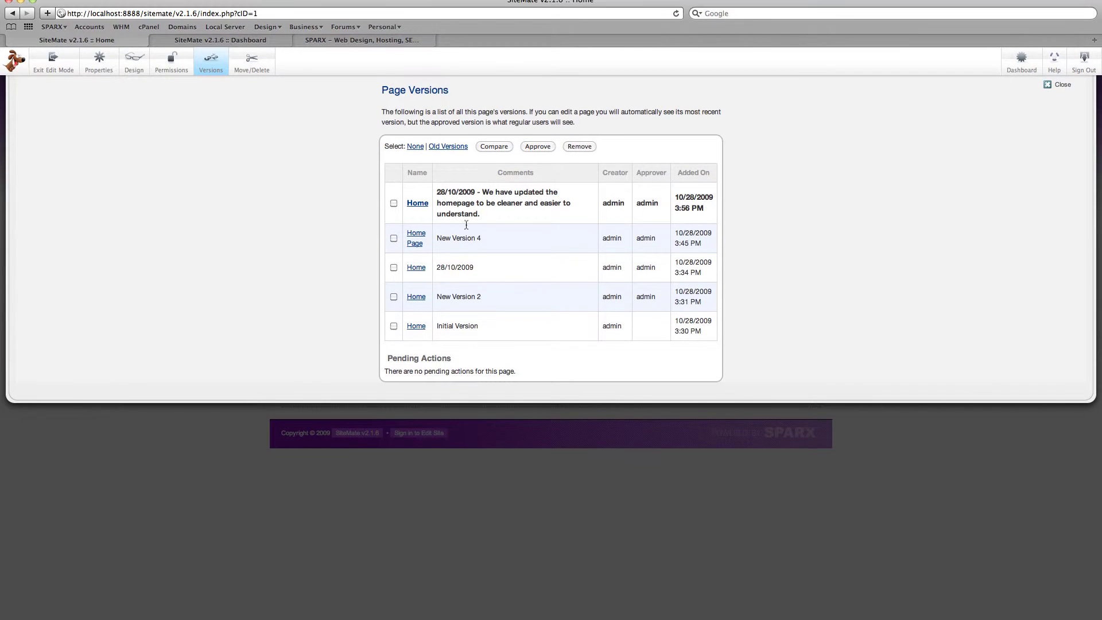
Compare the latest home page version with the Initial Version by previewing each in turn
click(417, 214)
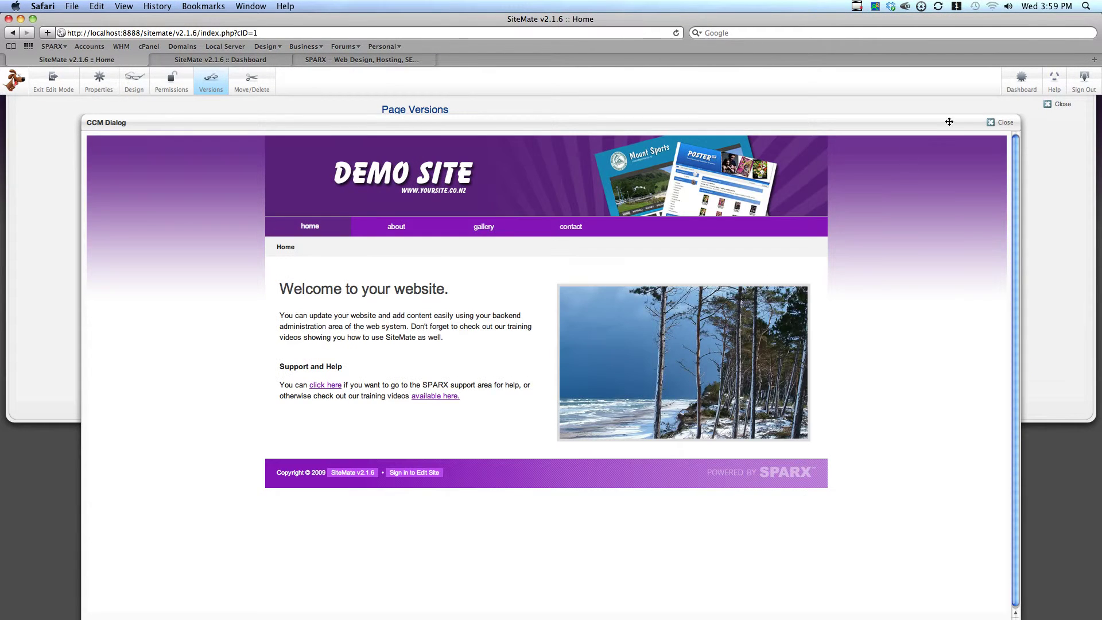
click(1002, 123)
click(416, 345)
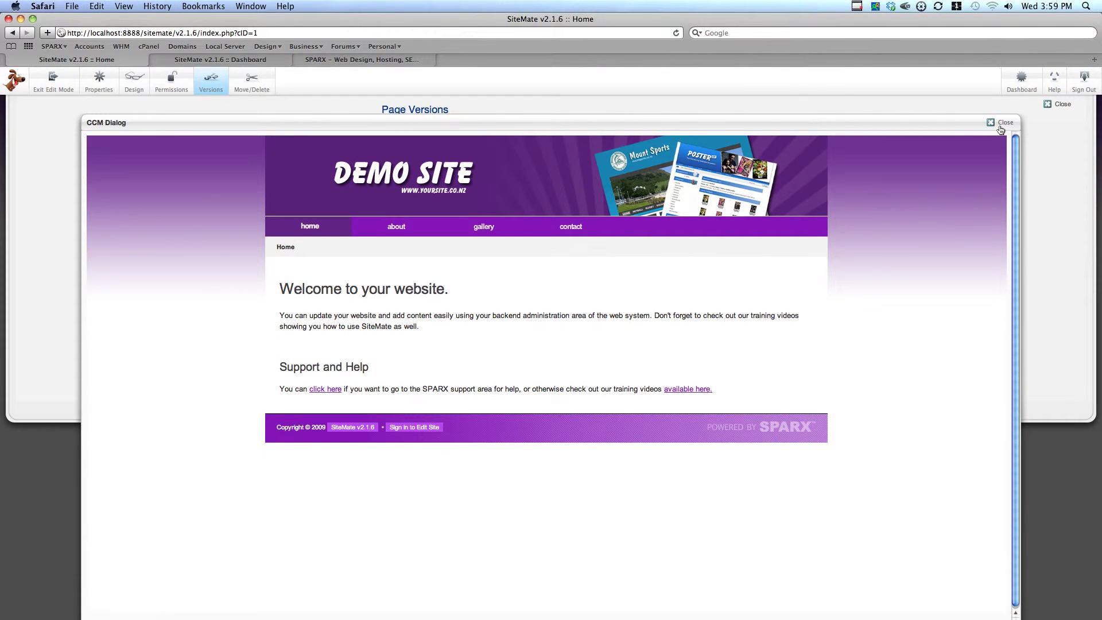
click(1002, 123)
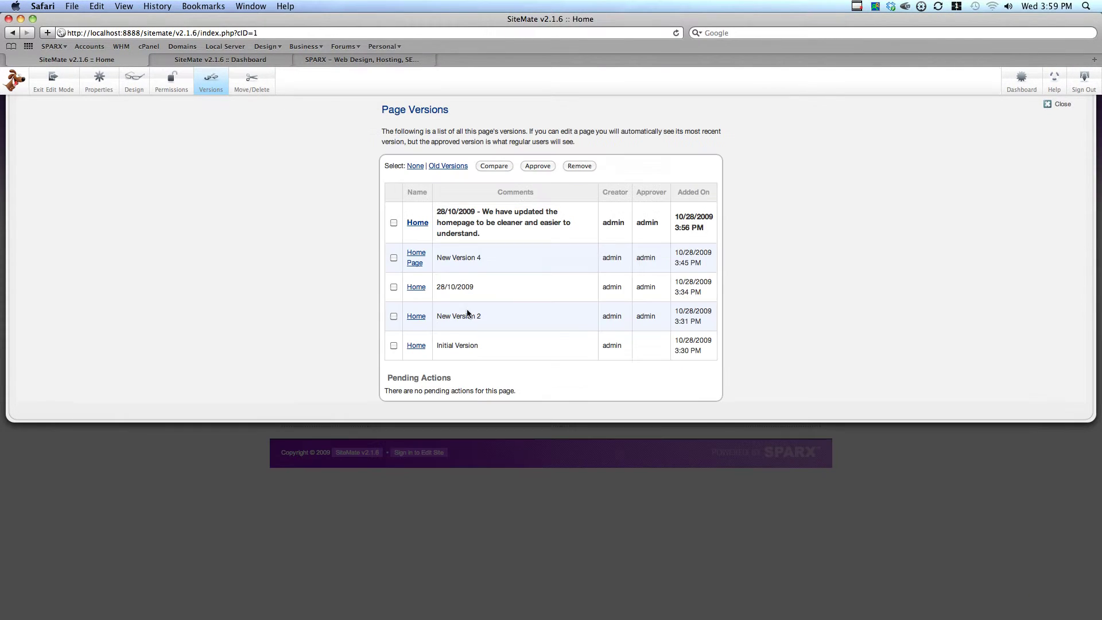
Approve the home page's Initial Version and exit edit mode by publishing the edits
click(394, 345)
click(542, 137)
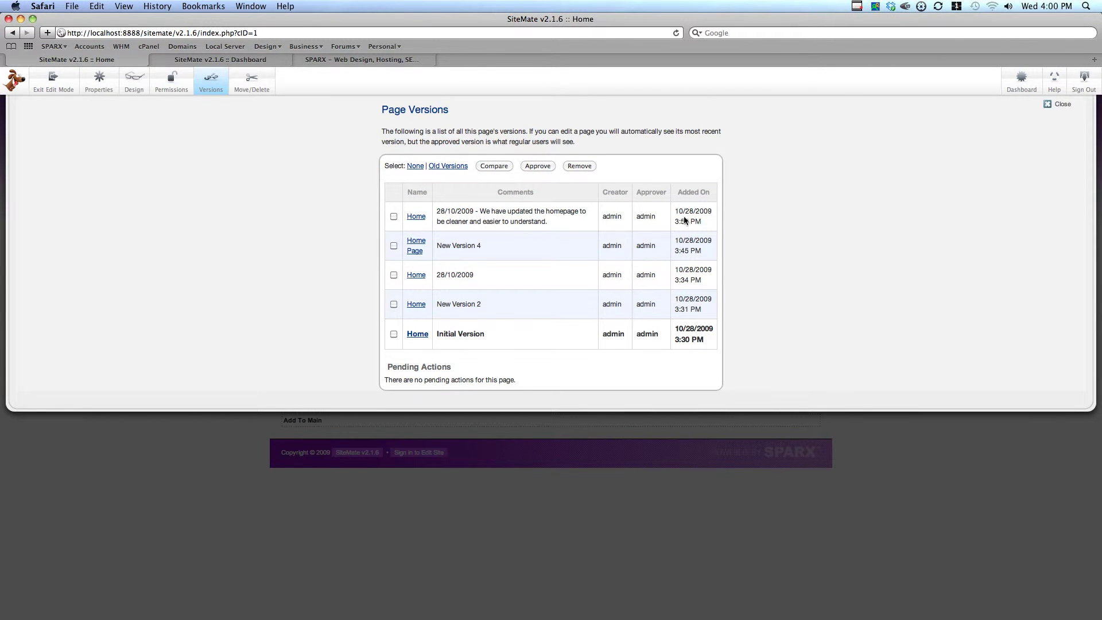
click(1061, 104)
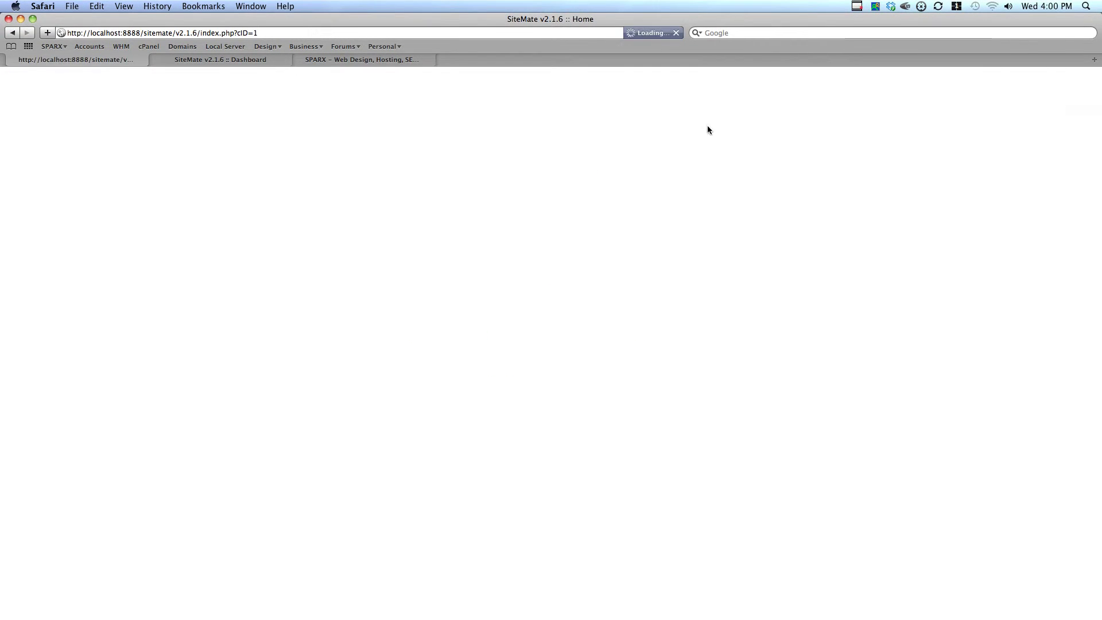
click(68, 95)
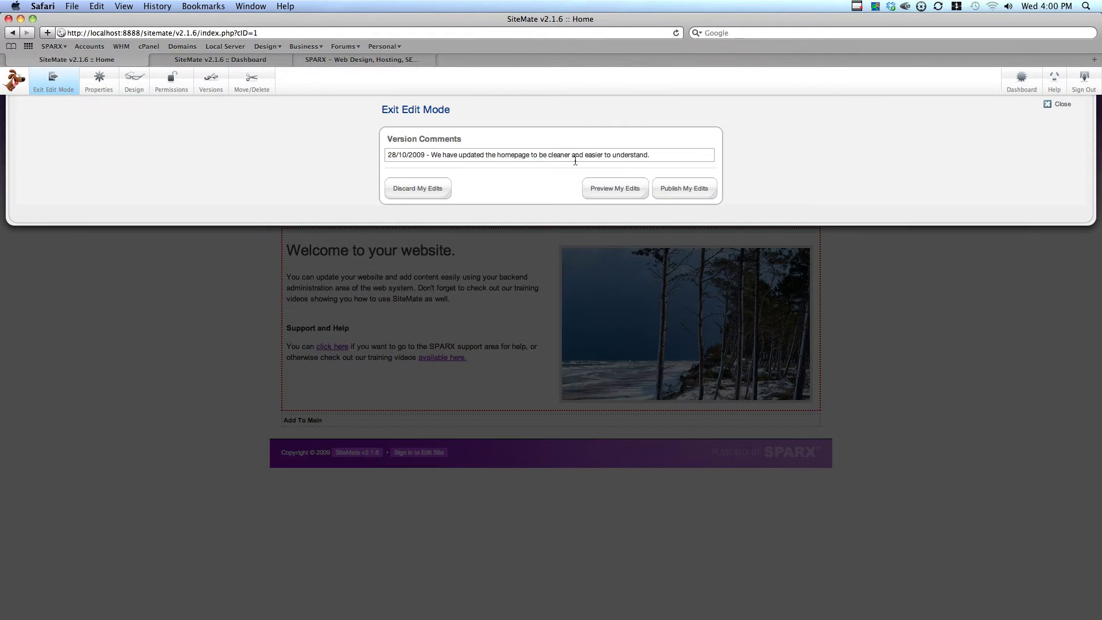
click(686, 190)
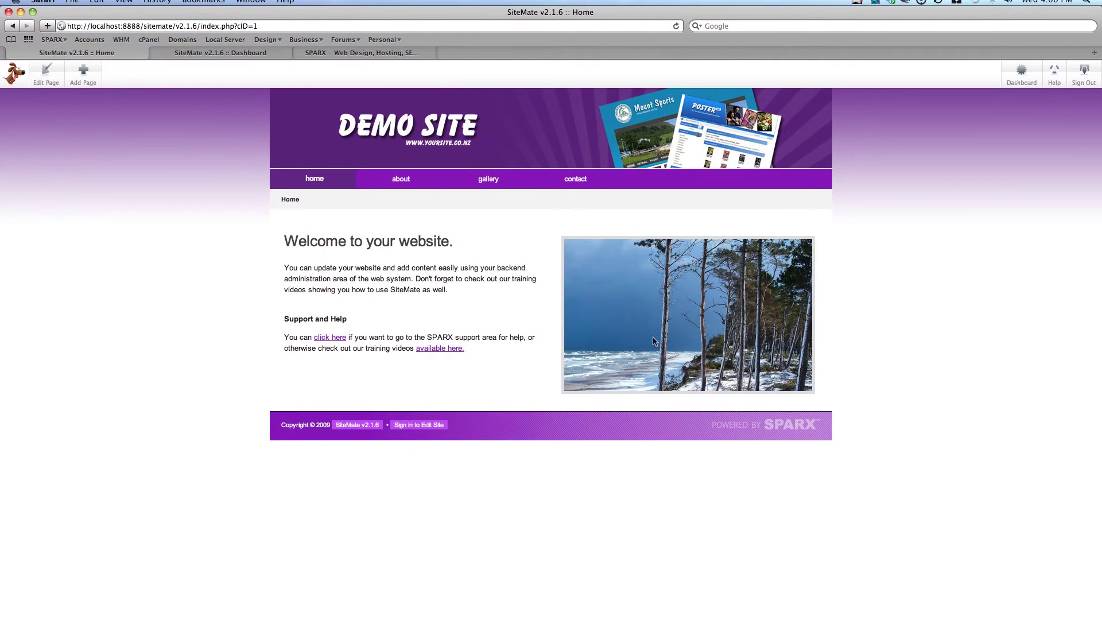
click(1084, 81)
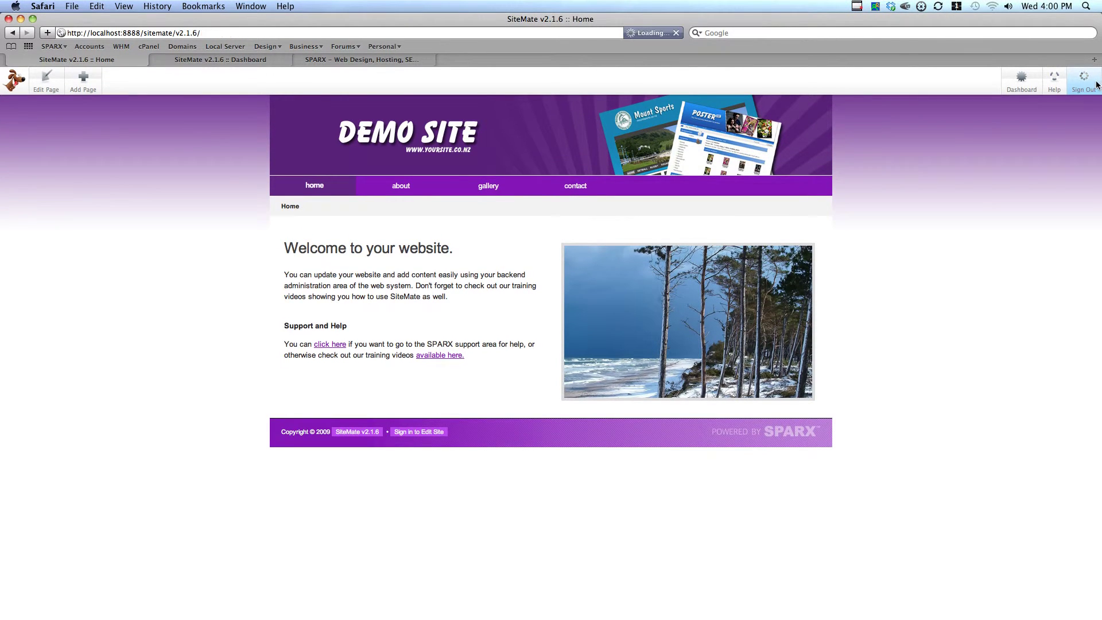
click(236, 32)
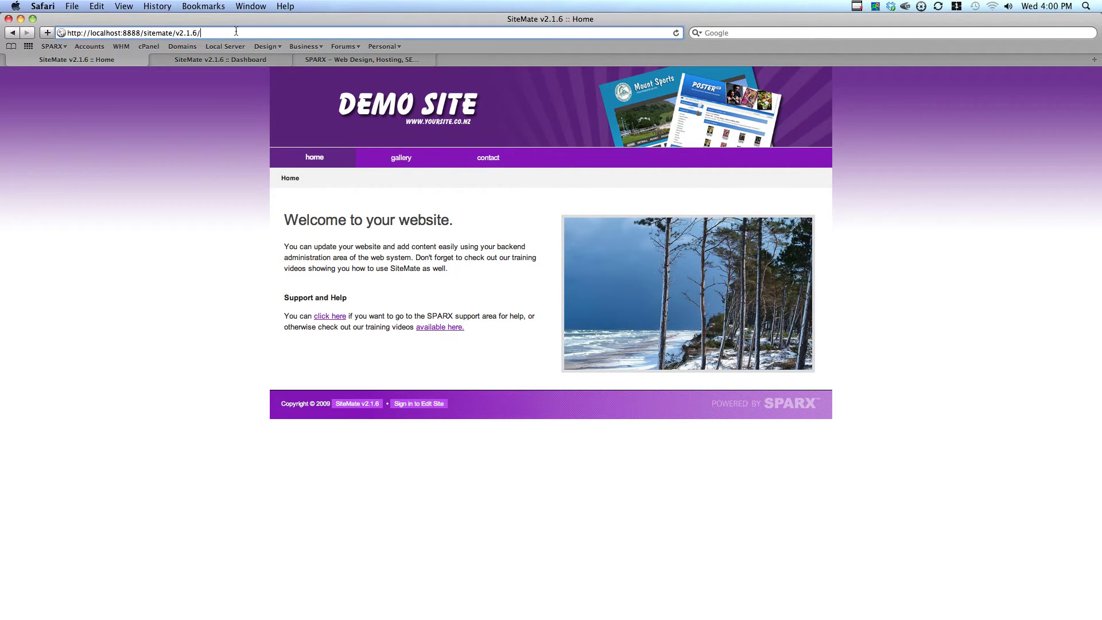
key(Return)
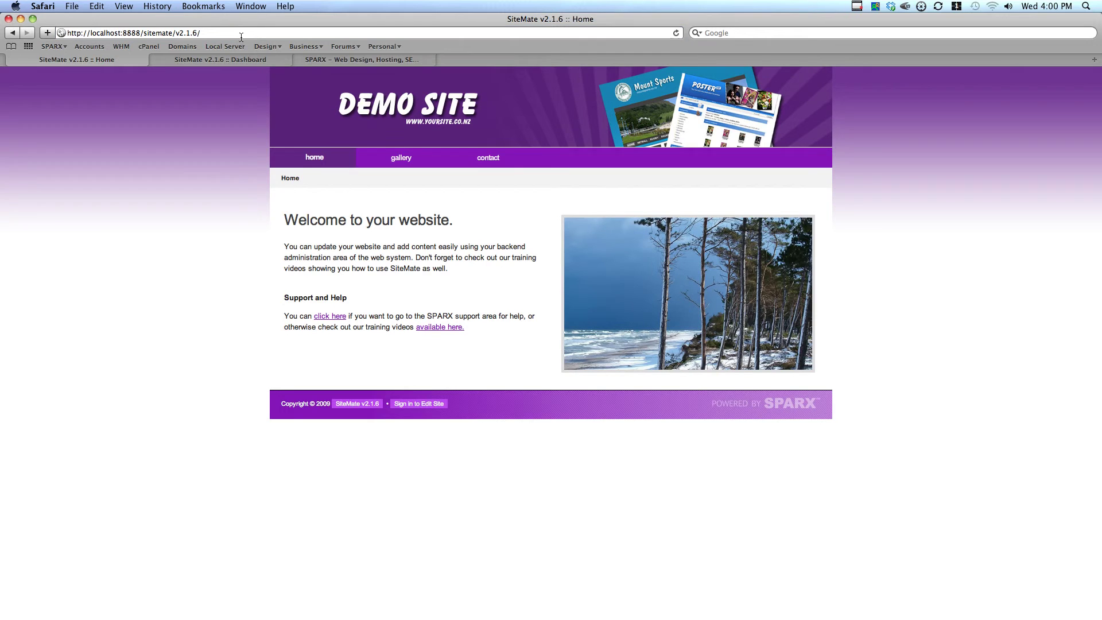
Sign back in to edit the site and approve the Initial Version among the home page's versions
click(427, 404)
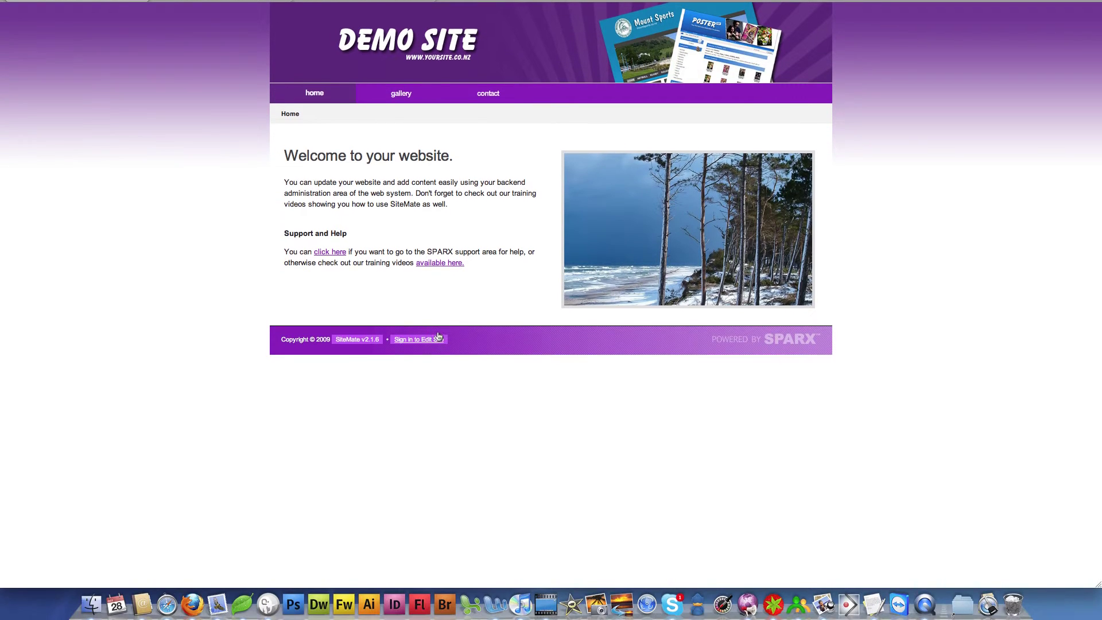
click(620, 208)
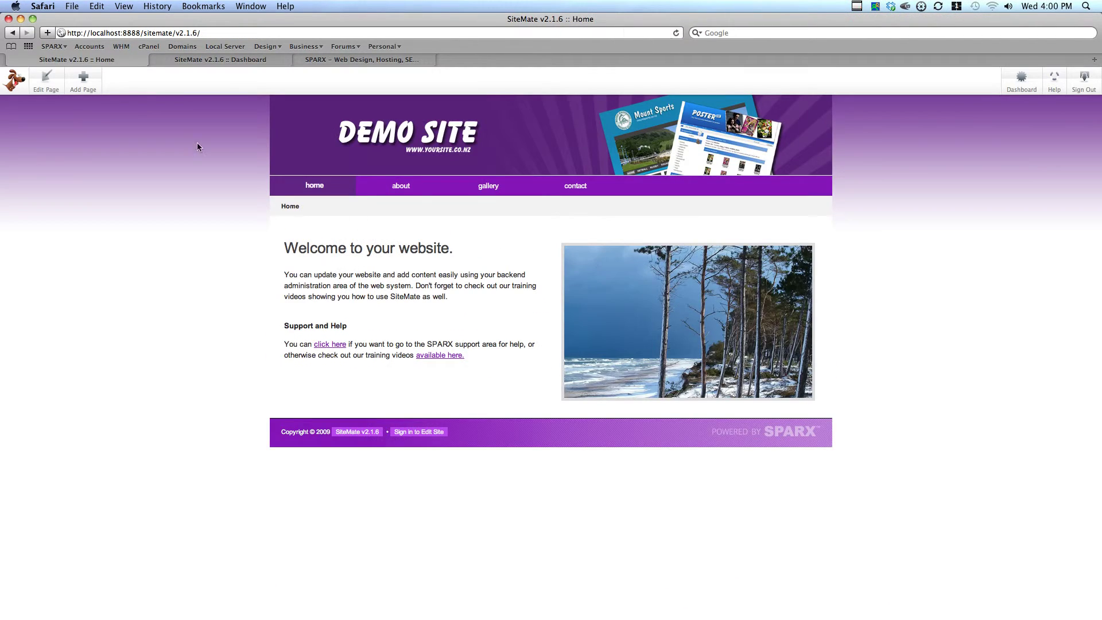
click(46, 80)
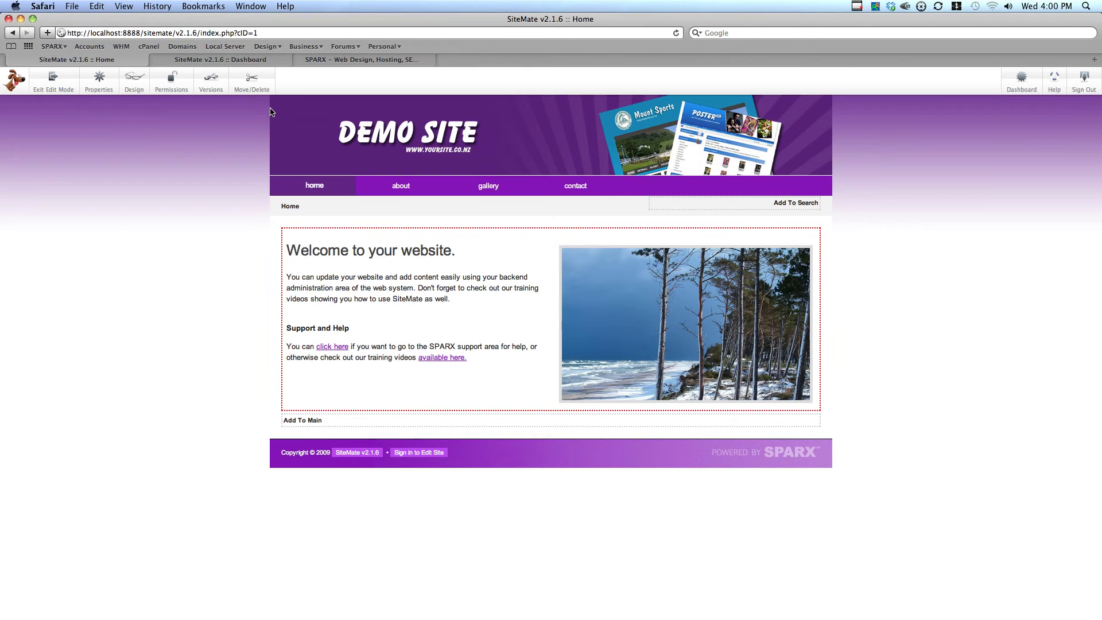
click(198, 85)
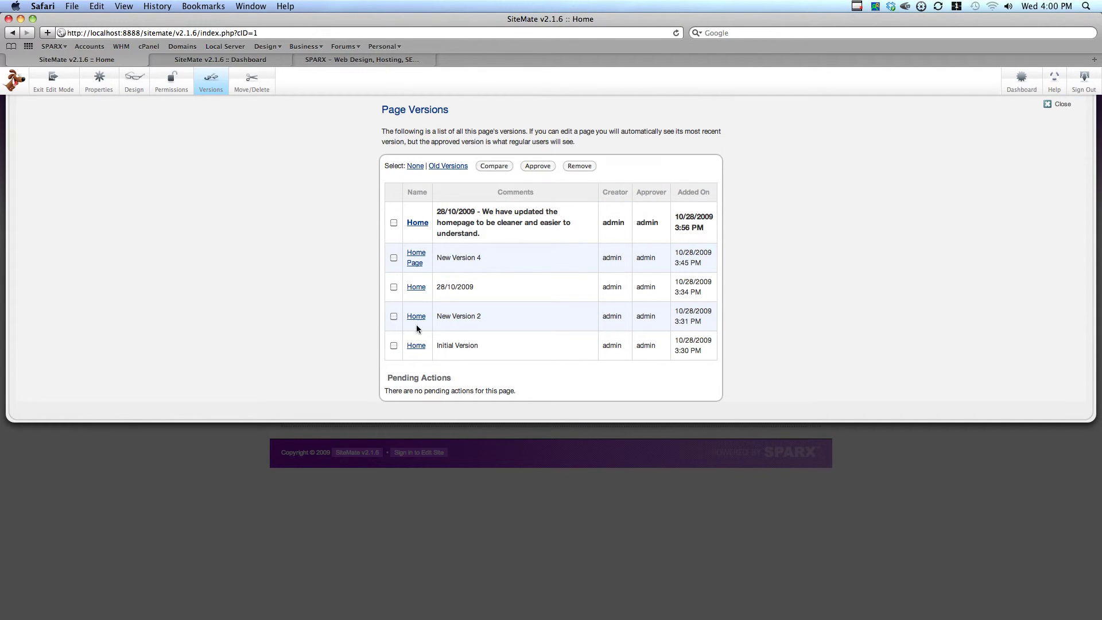
click(395, 345)
click(541, 167)
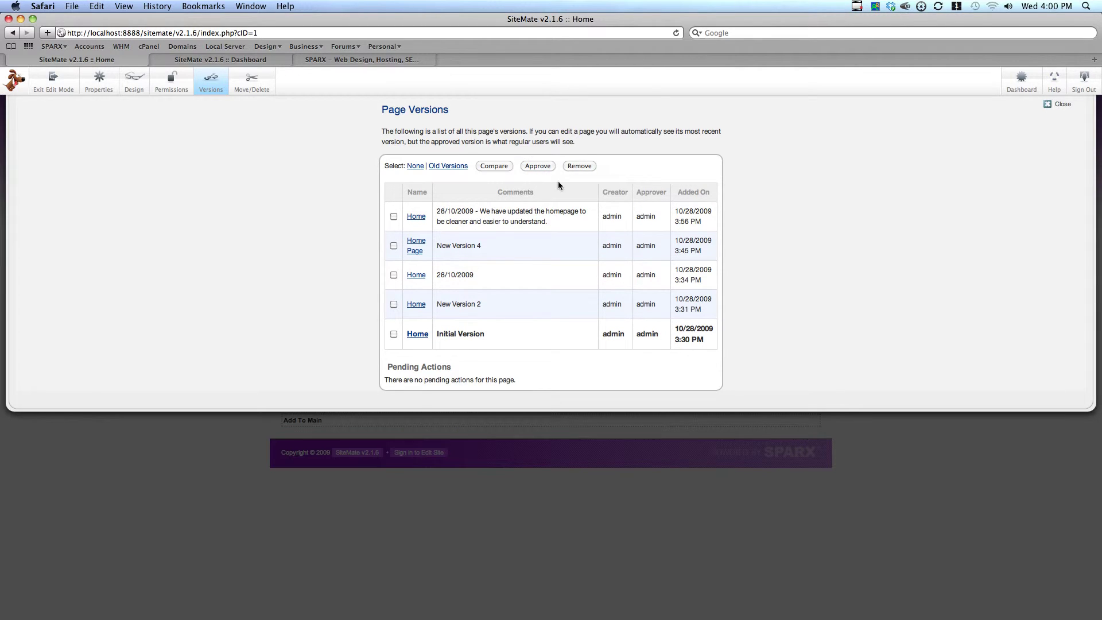
Exit the home page's edit mode and sign out to check the page that visitors see
click(1060, 106)
click(50, 86)
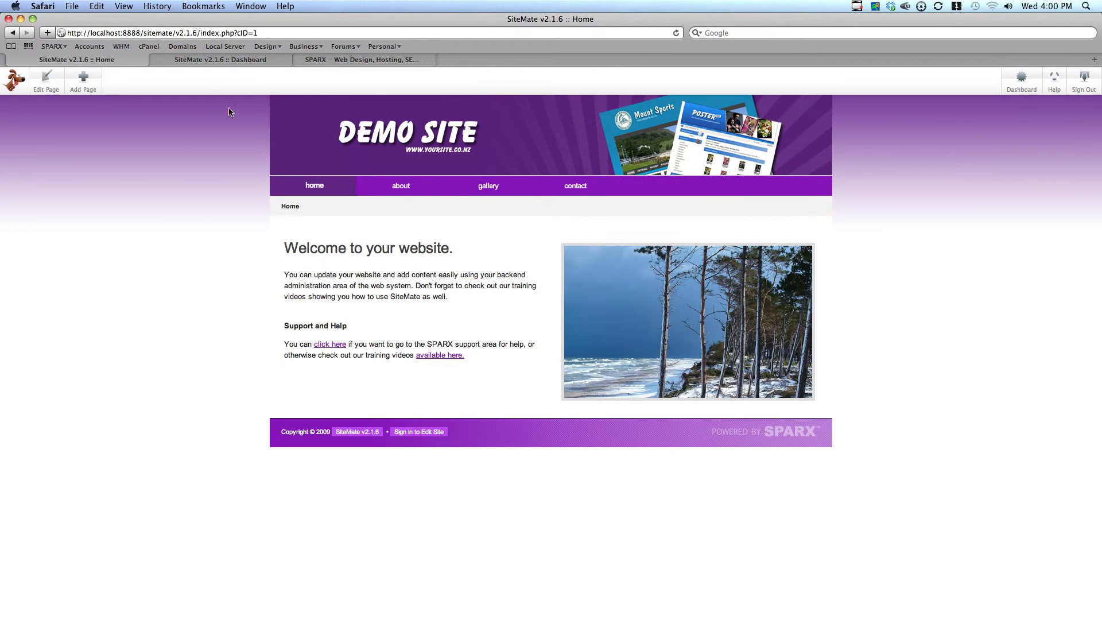
click(1084, 79)
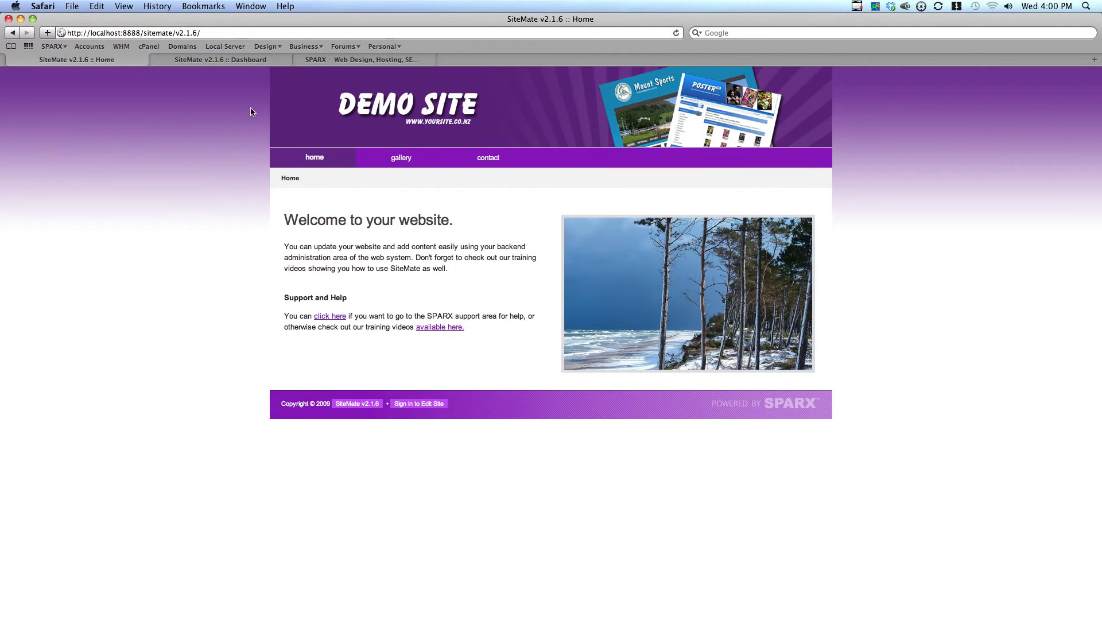
Sign in again, reopen the home page for editing and approve its Initial Version
click(419, 404)
click(615, 252)
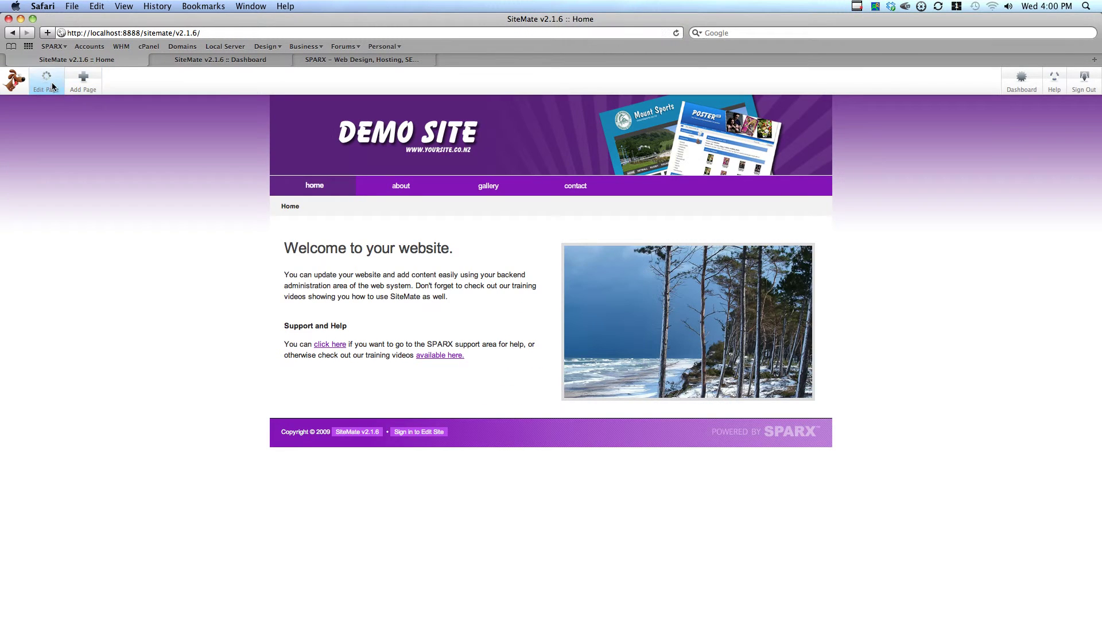
click(52, 82)
click(222, 91)
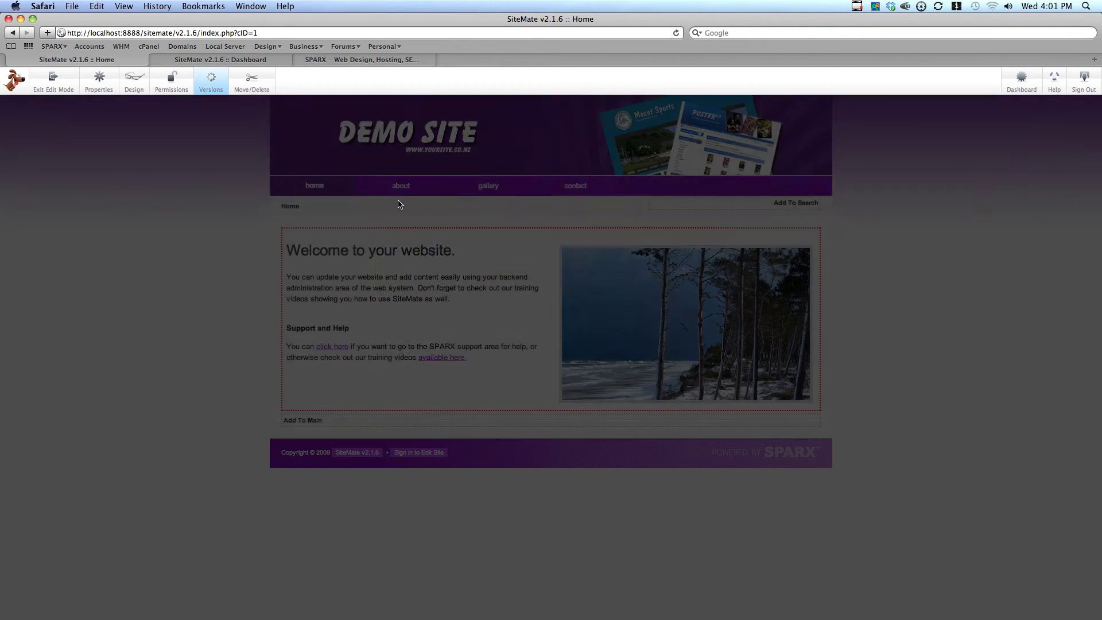
click(394, 345)
click(540, 160)
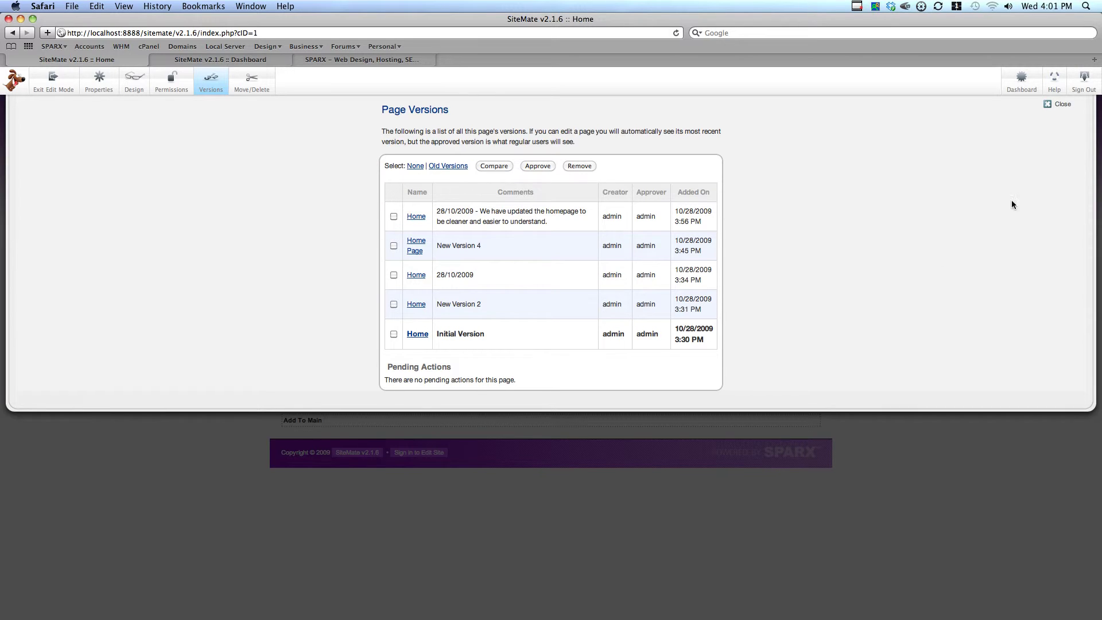
Close the page versions, leave edit mode and sign out to view the home page as a visitor
click(1053, 113)
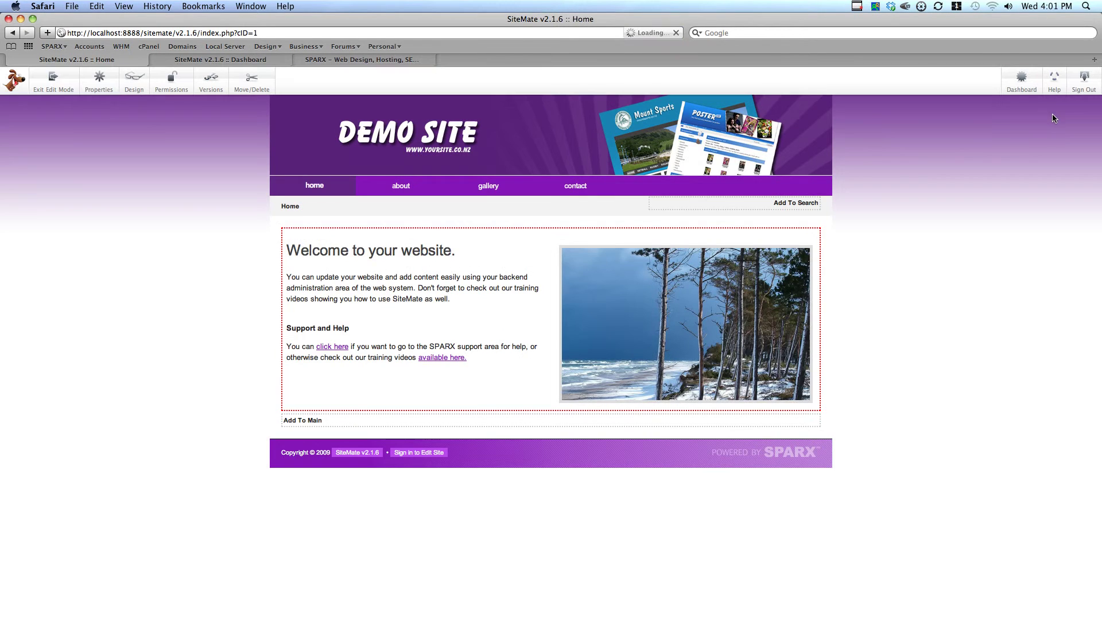
click(51, 85)
click(446, 196)
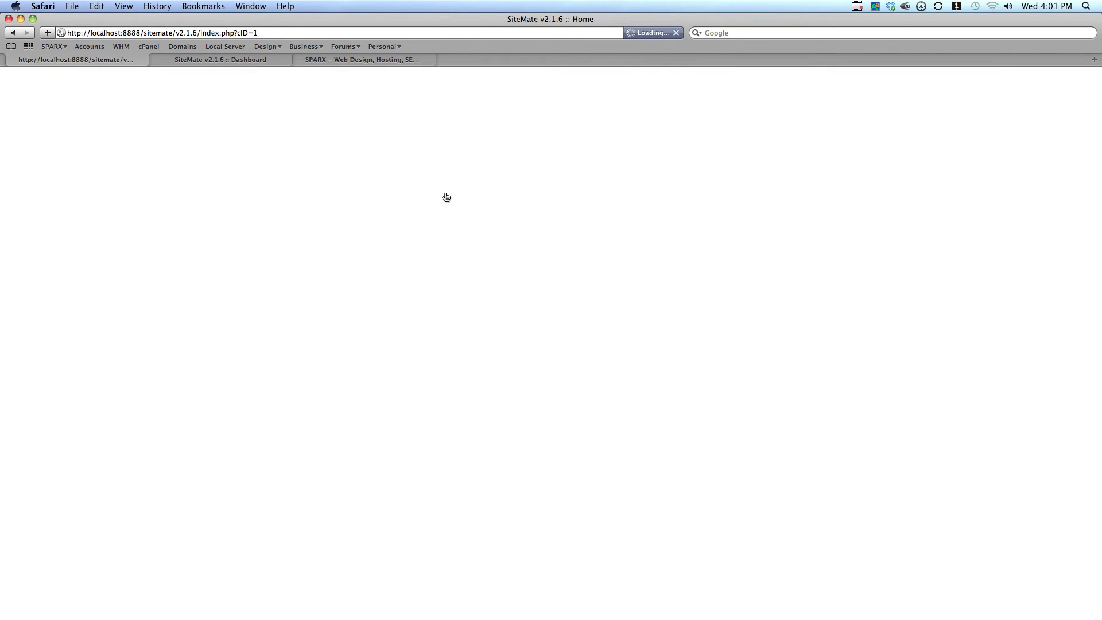
click(1085, 84)
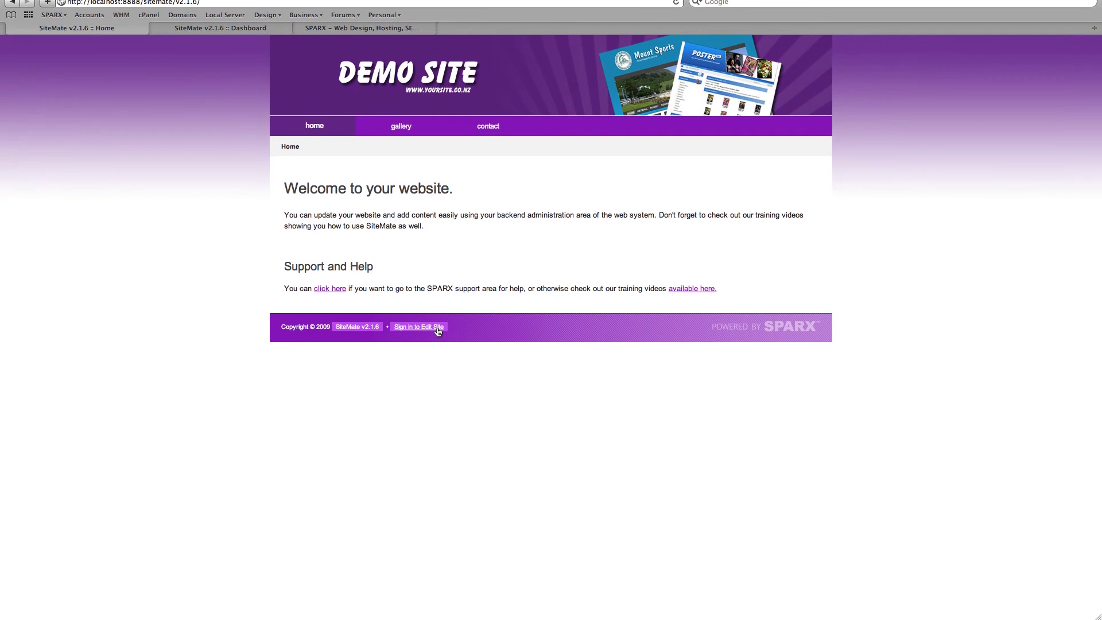
Sign back in to the site and open the home page's list of versions in edit mode
click(419, 318)
click(613, 228)
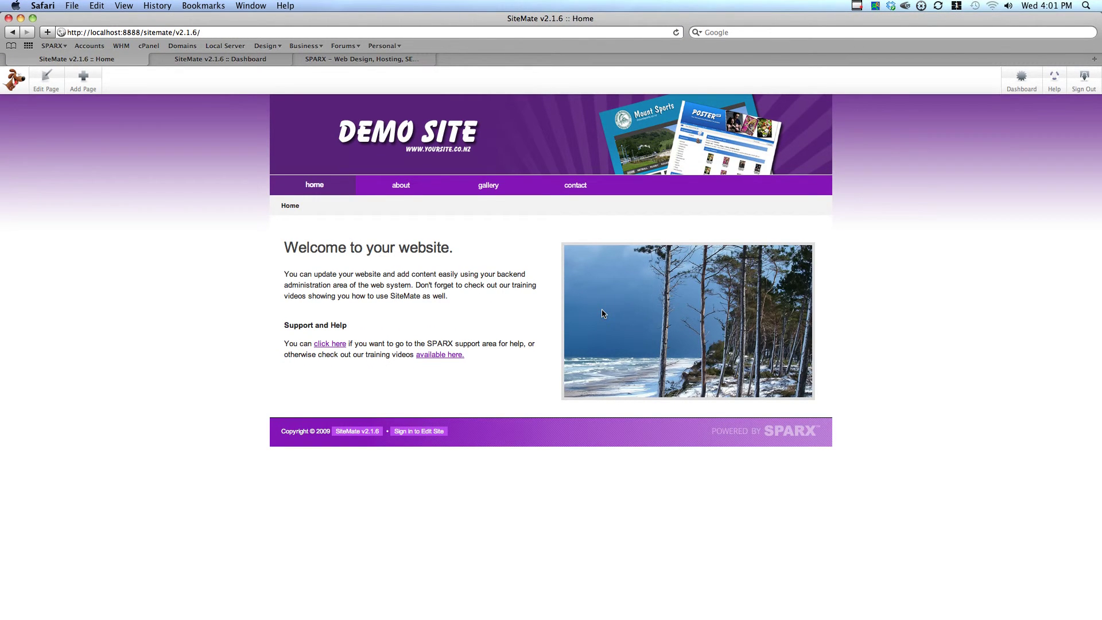
click(46, 80)
click(210, 80)
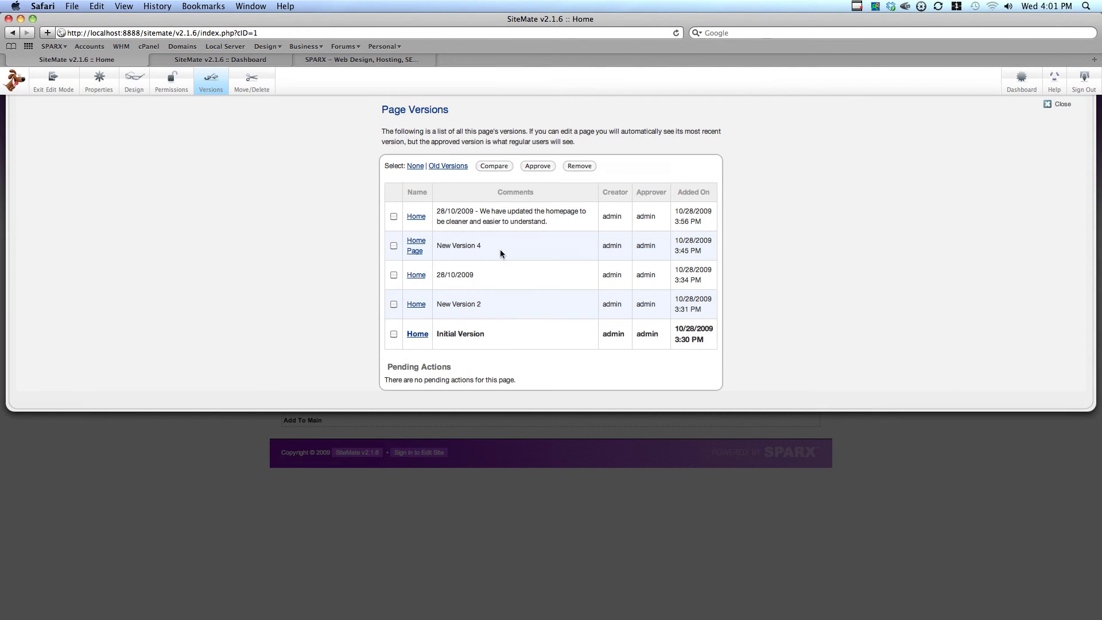
click(393, 275)
click(393, 304)
click(394, 304)
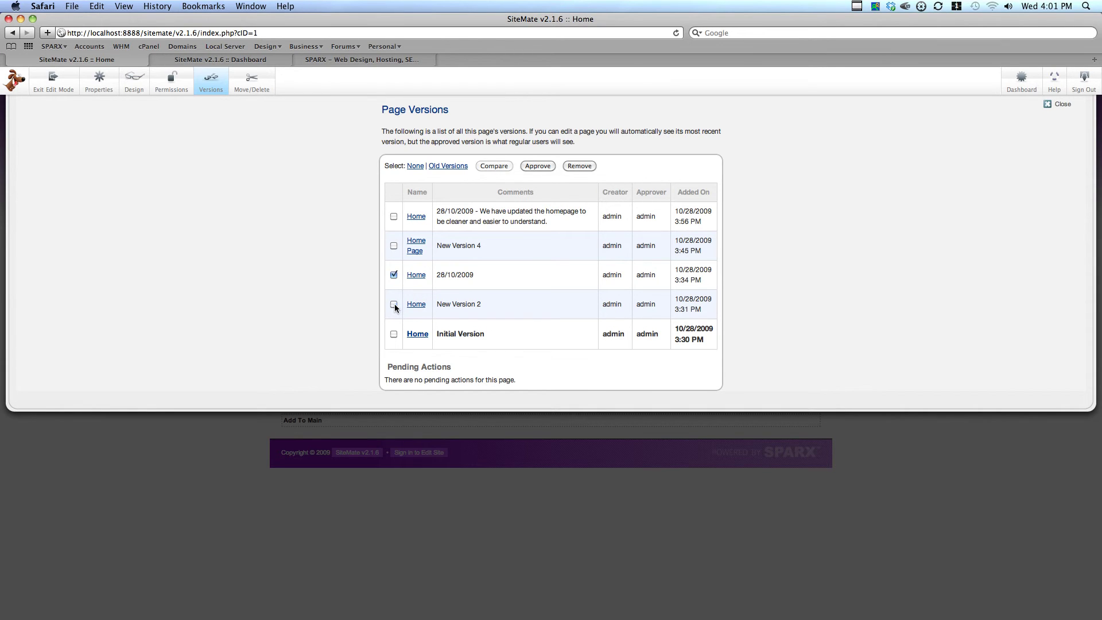
click(394, 275)
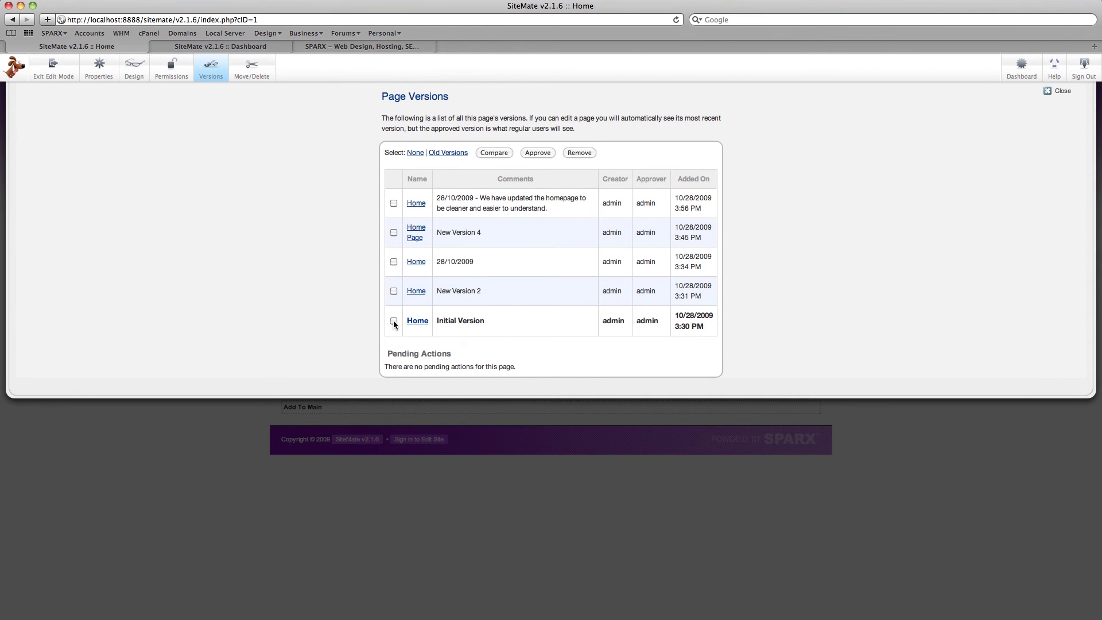
Remove the home page versions commented "28/10/2009" and "New Version 4"
click(394, 262)
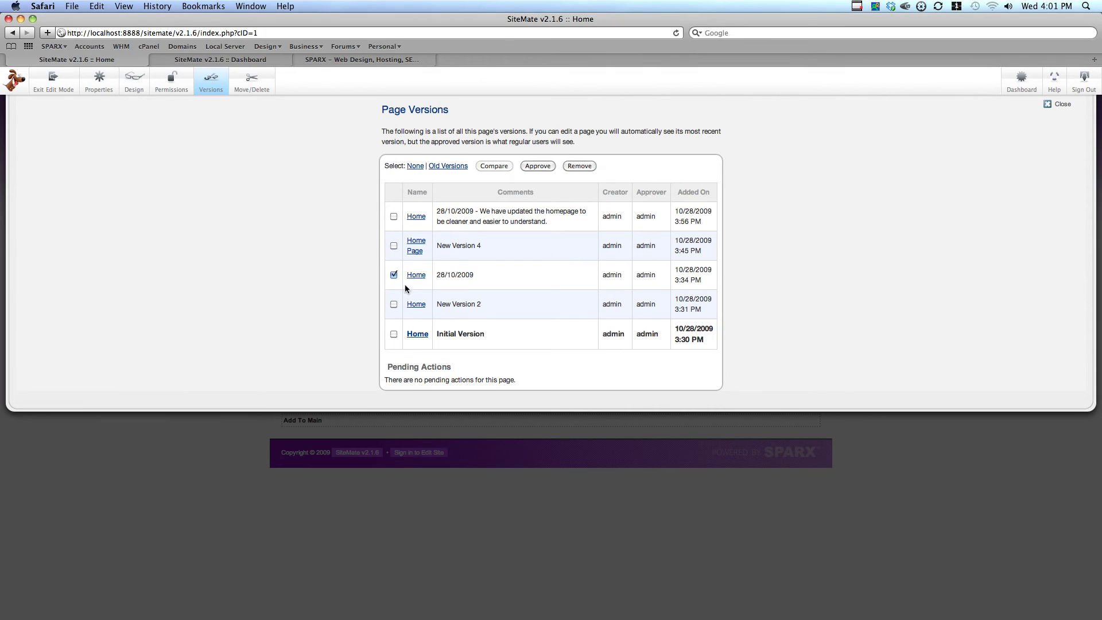
click(394, 246)
click(579, 166)
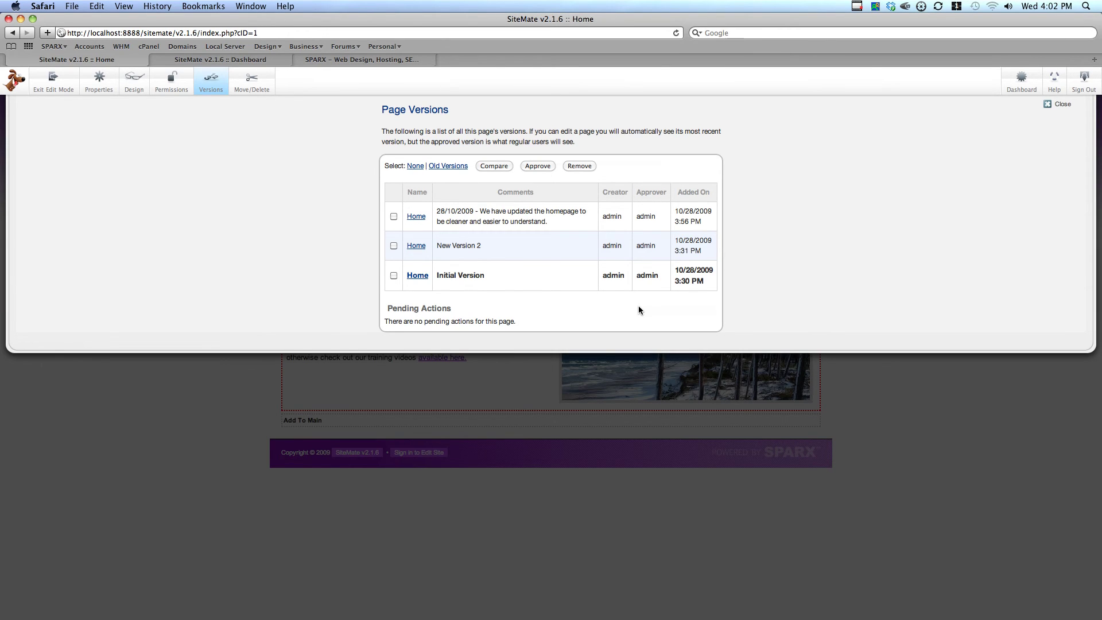
Try selecting all old versions in the list, and exit the home page's edit mode
click(451, 173)
click(1066, 107)
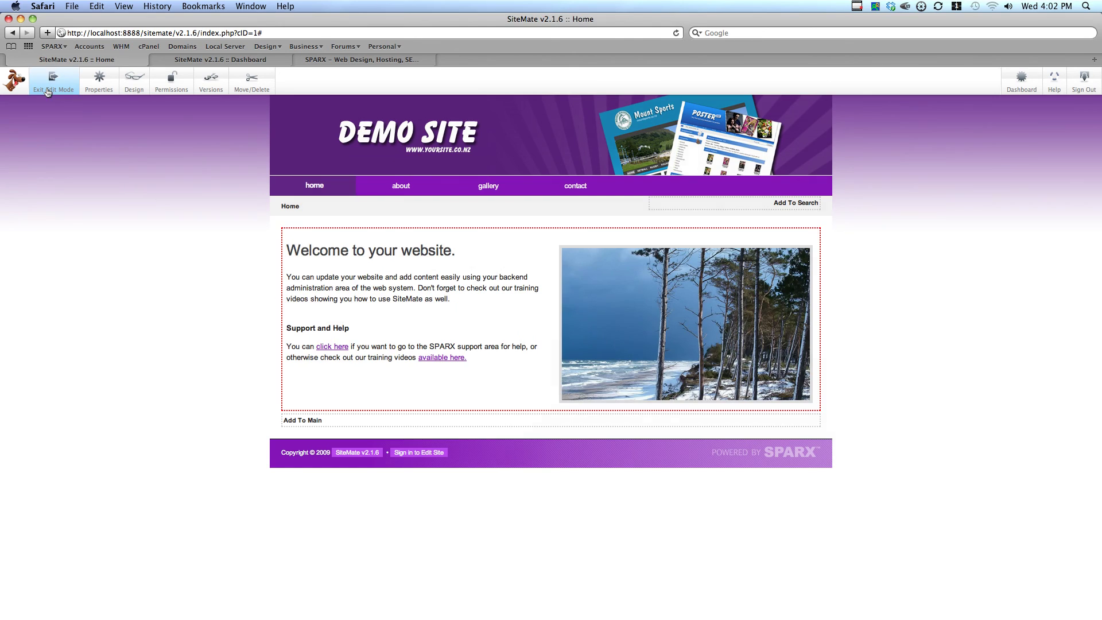
click(53, 82)
click(681, 188)
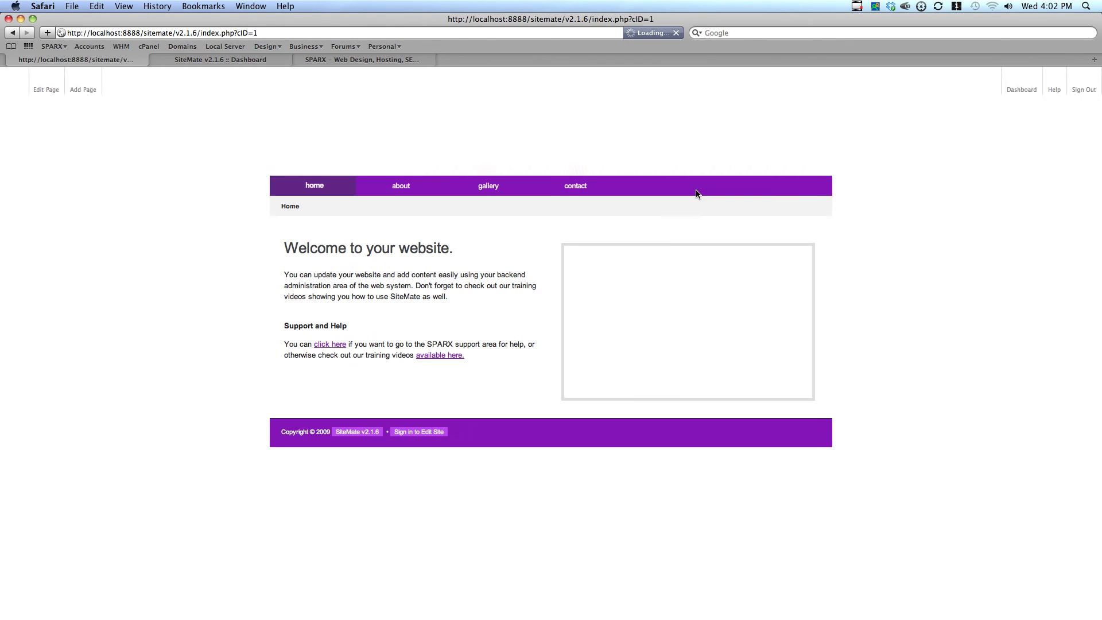